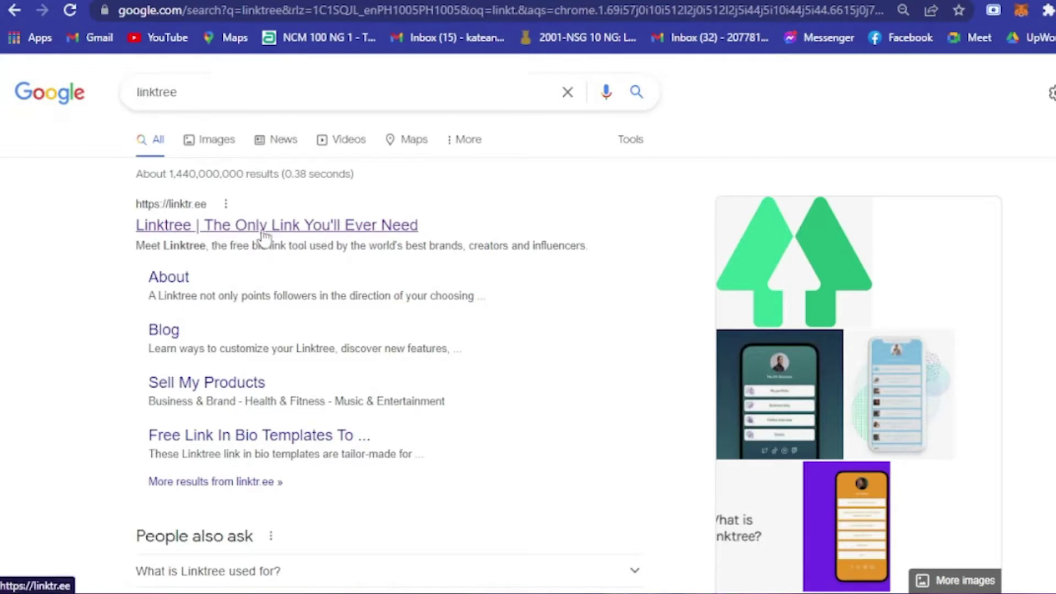
# - Open linktr.ee from the search results and browse down to its creator community section
pyautogui.click(189, 221)
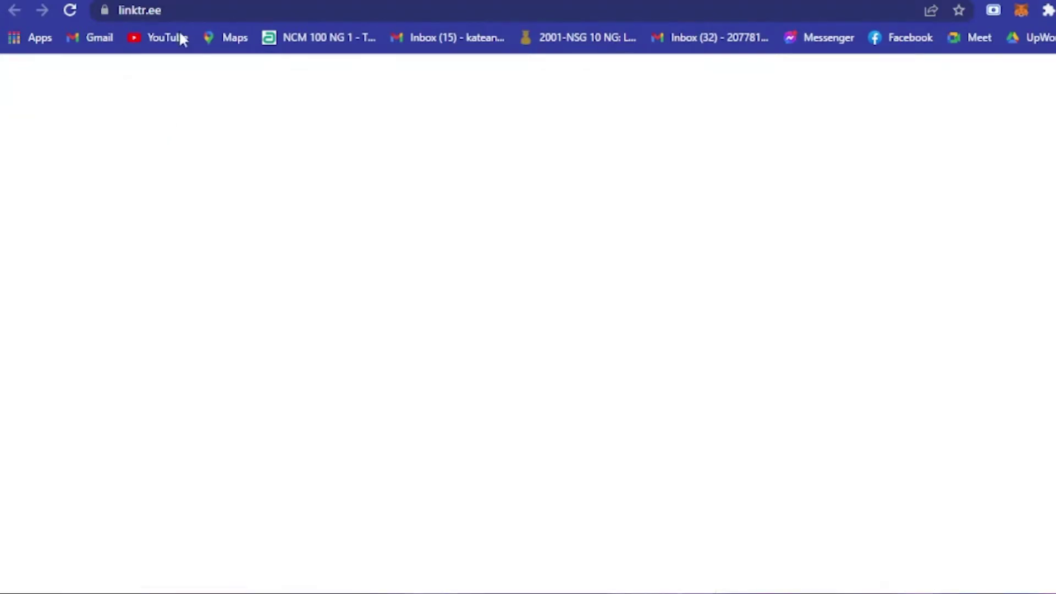
pyautogui.scroll(-20, 584, 354)
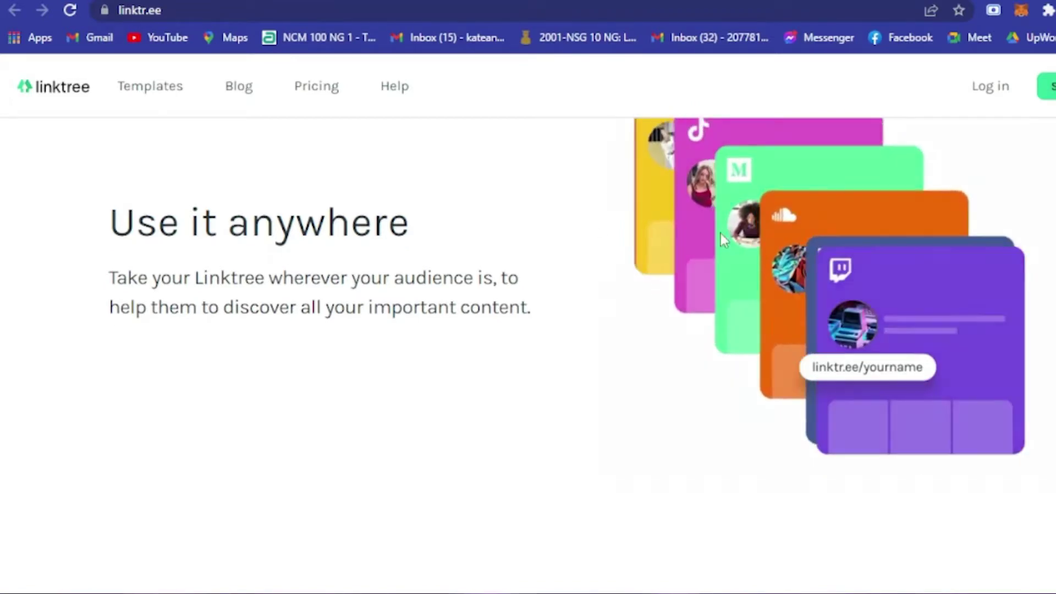
pyautogui.scroll(5, 719, 232)
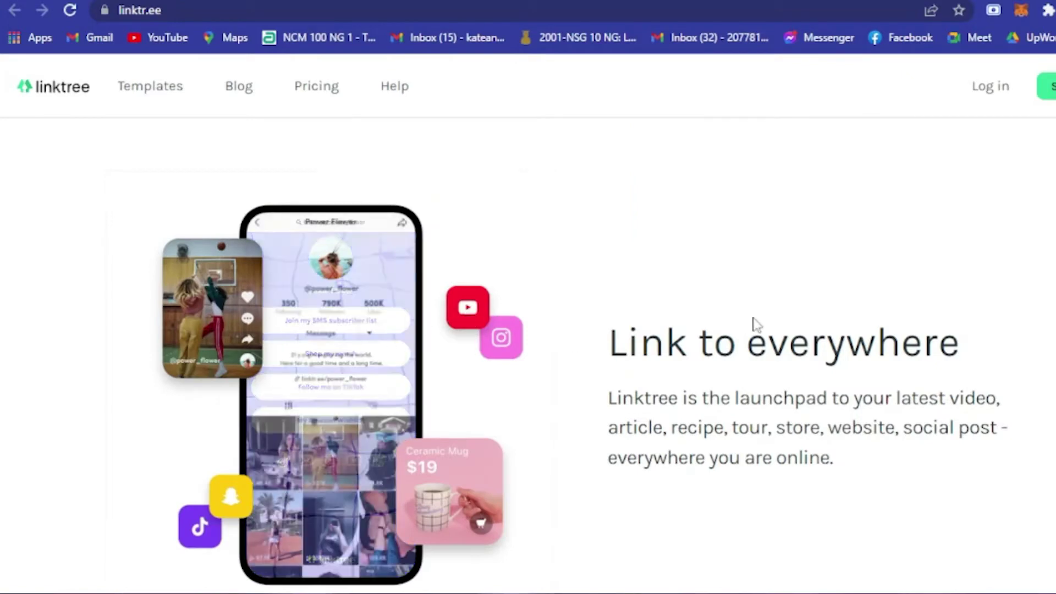
pyautogui.scroll(-2, 751, 318)
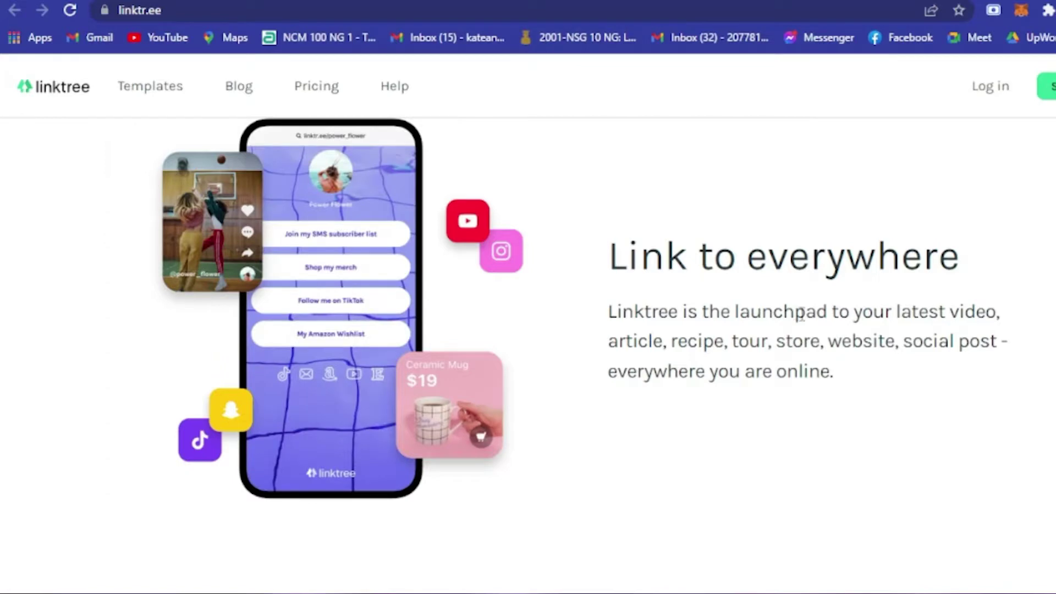
pyautogui.scroll(-15, 610, 325)
pyautogui.scroll(8, 610, 323)
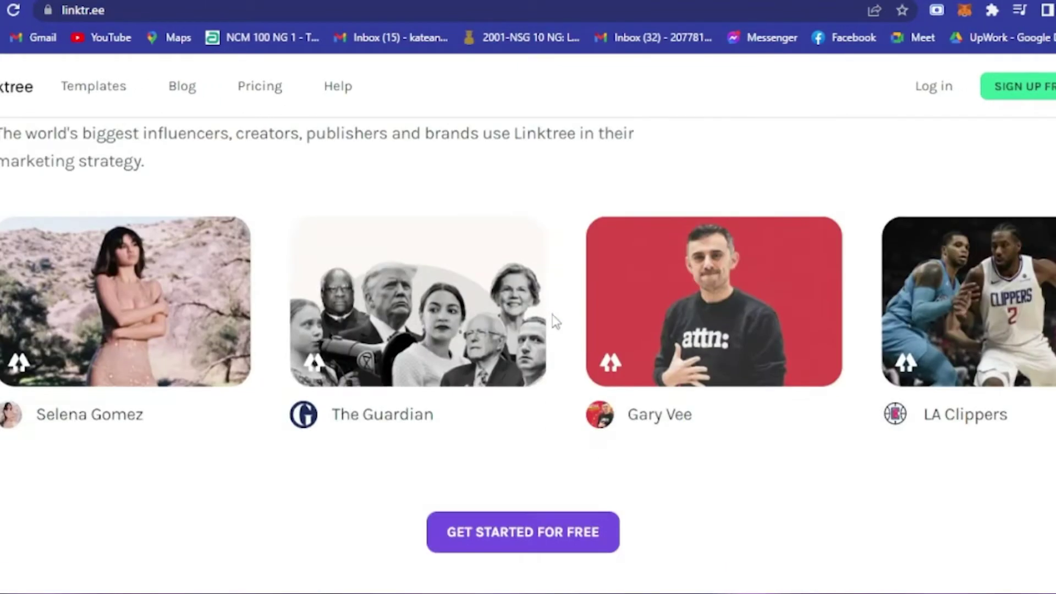
pyautogui.scroll(2, 295, 285)
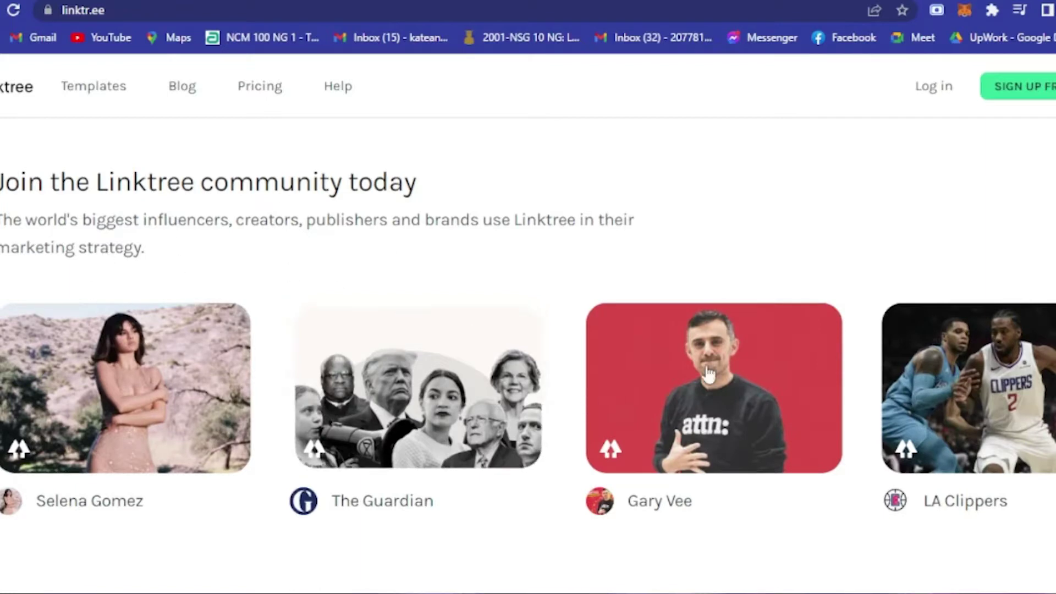
pyautogui.click(130, 413)
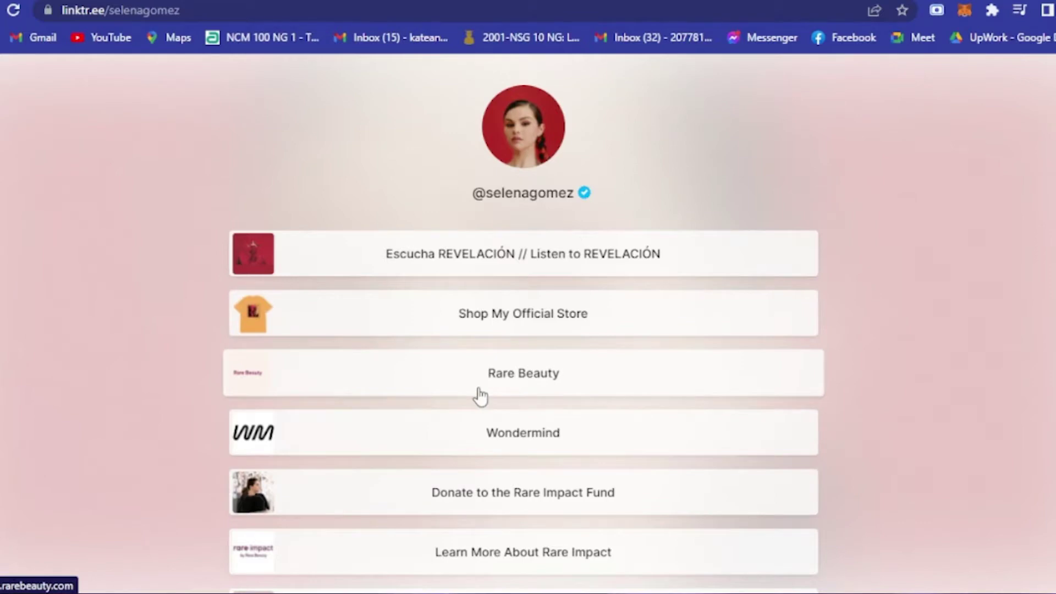
pyautogui.scroll(-6, 480, 396)
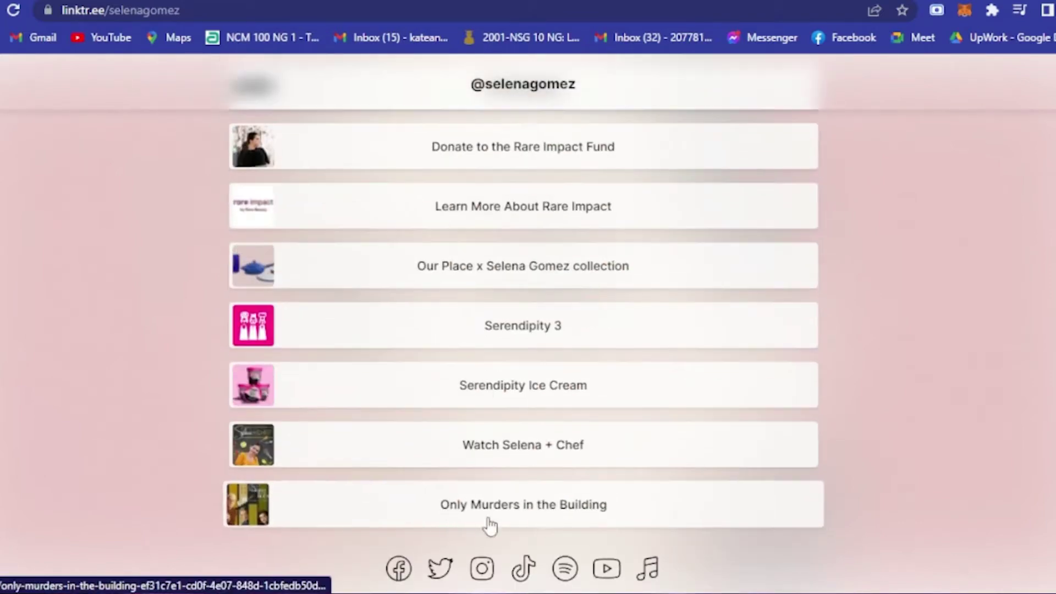
pyautogui.click(531, 450)
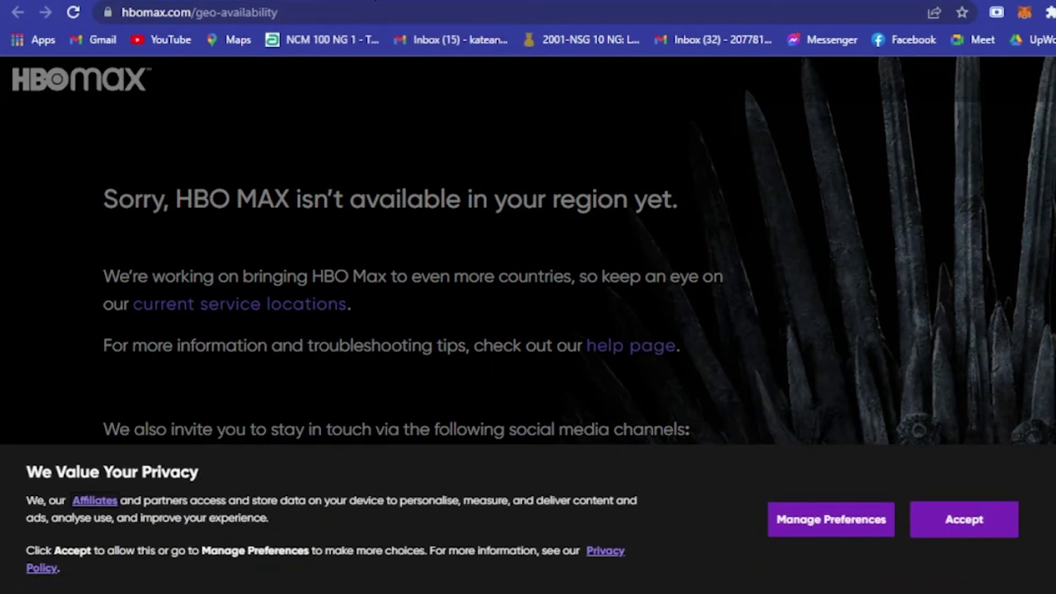
pyautogui.hotkey('alt', 'Left')
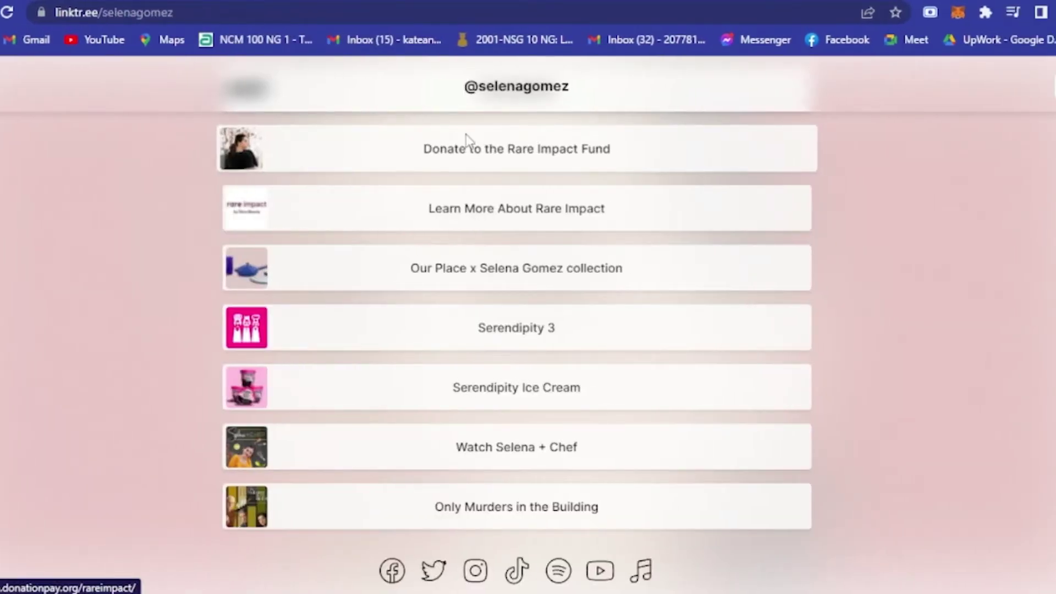
pyautogui.scroll(-3, 519, 470)
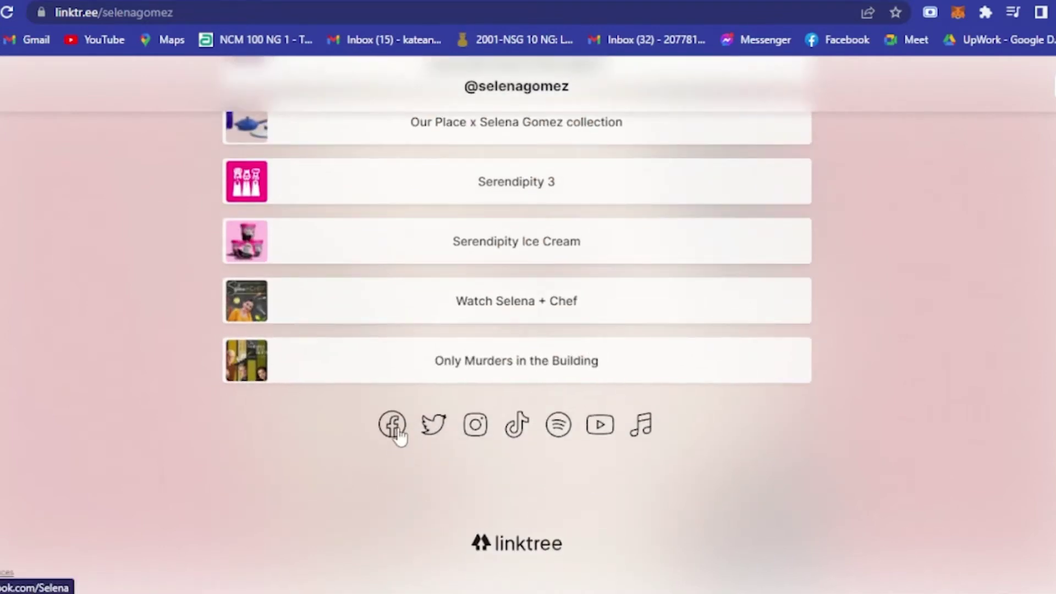
pyautogui.click(442, 424)
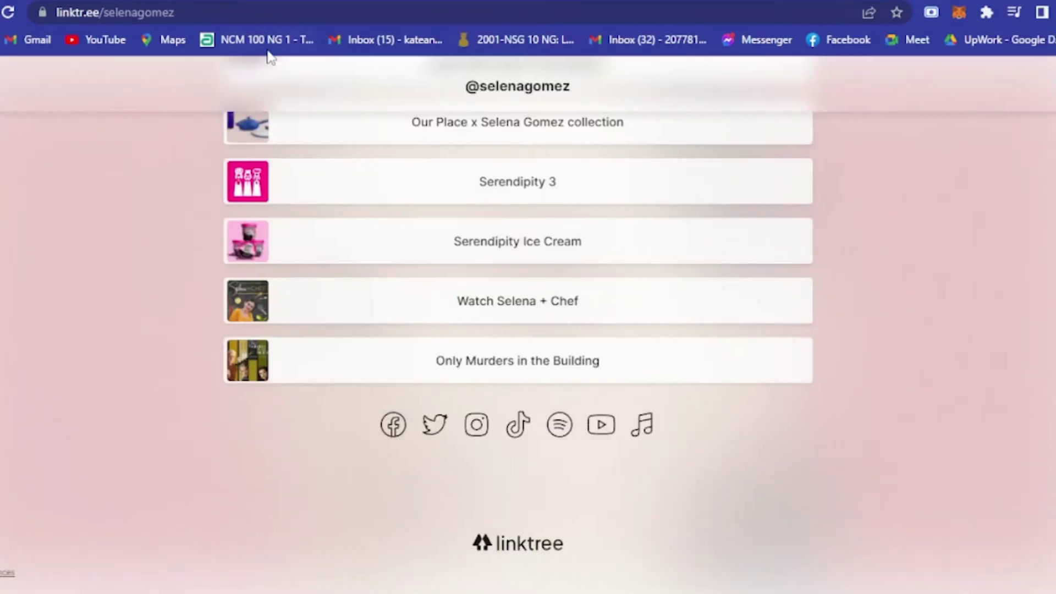
pyautogui.scroll(5, 841, 247)
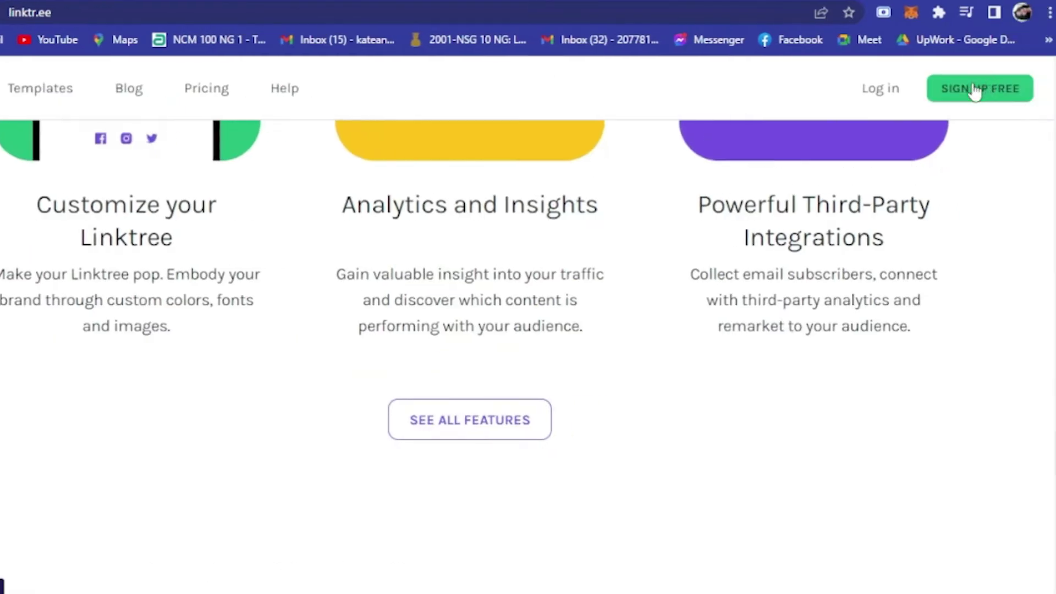
# - Register a free account with a username, e-mail address and password via Sign up with email
pyautogui.click(1033, 89)
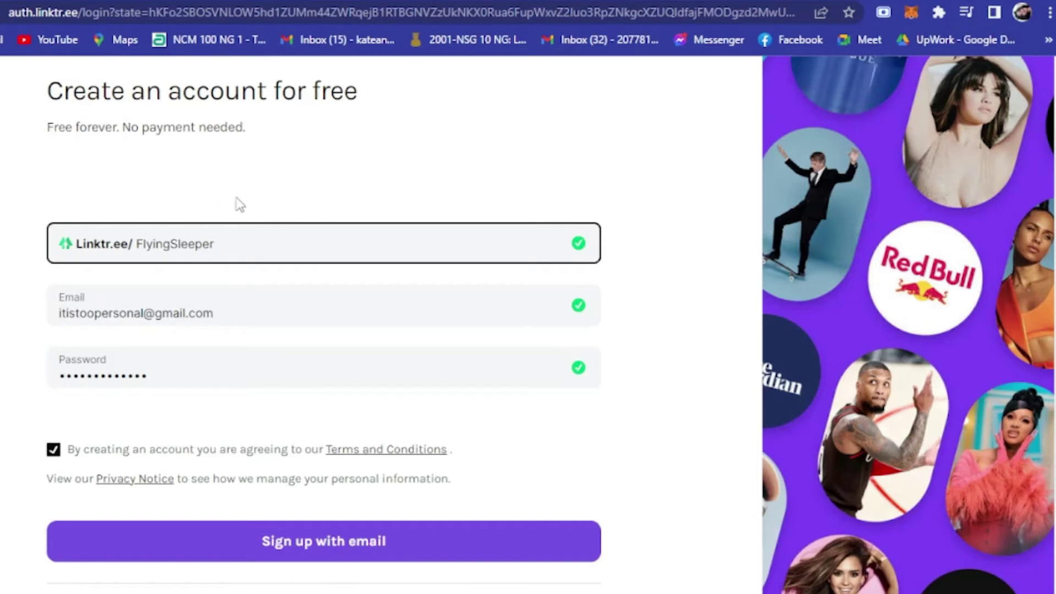
pyautogui.moveTo(228, 249); pyautogui.dragTo(156, 245)
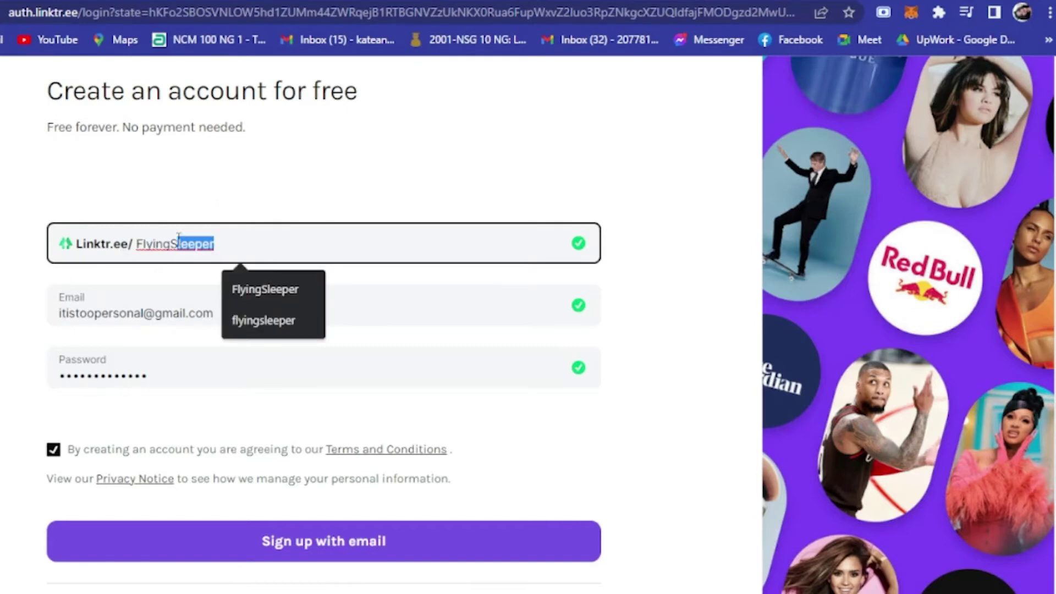
pyautogui.click(88, 313)
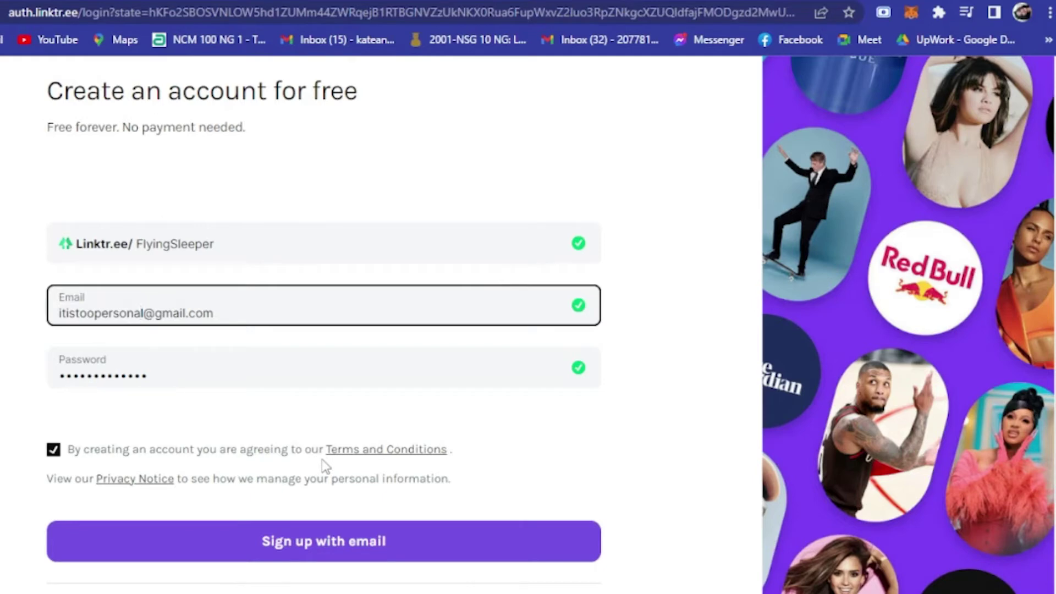
pyautogui.click(379, 541)
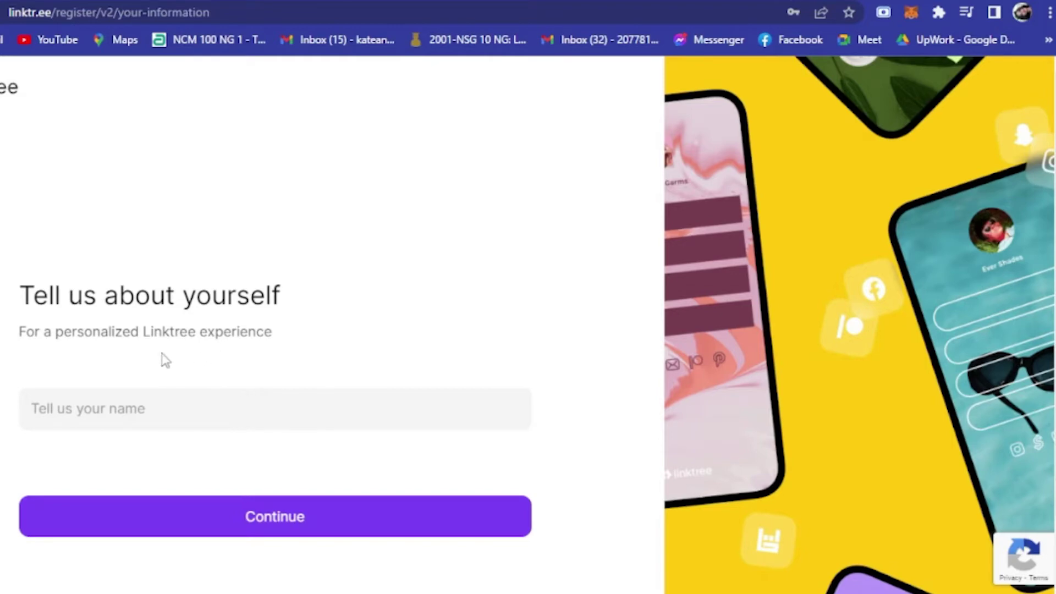
# - Enter FlyingSleeper as the profile's display name and continue
pyautogui.click(199, 413)
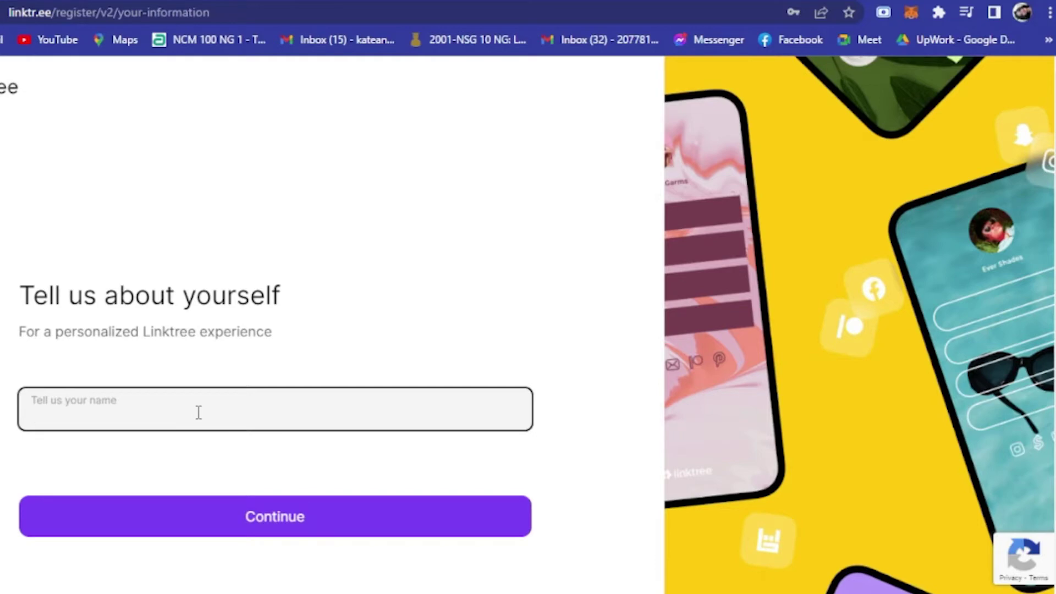
pyautogui.write('FlyingSleeper')
pyautogui.click(330, 513)
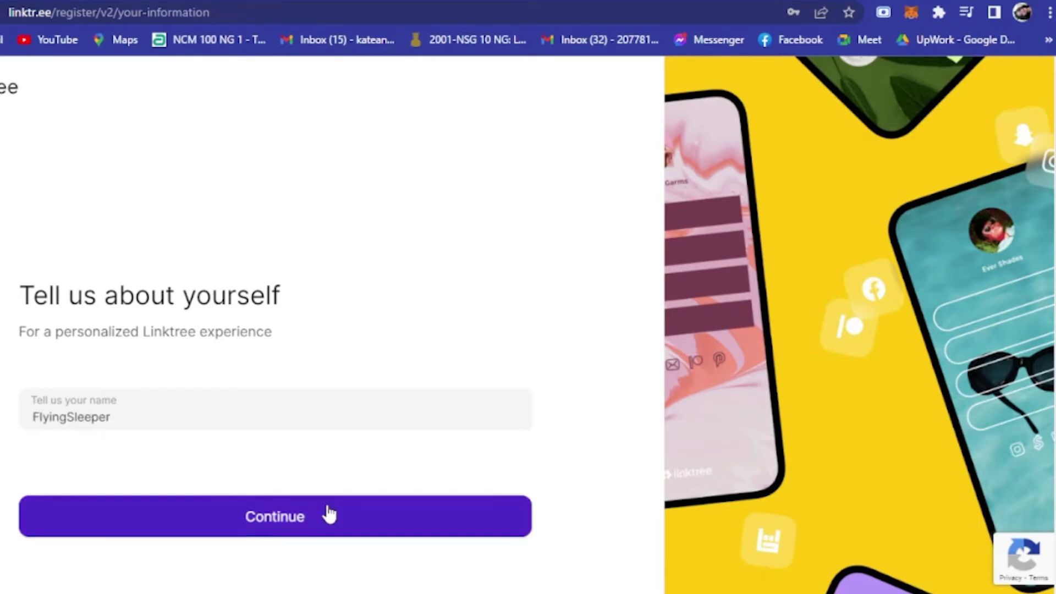
# - Choose the Entertainment category with Radio & Podcasts, then sign up on the Free plan
pyautogui.scroll(-5, 313, 407)
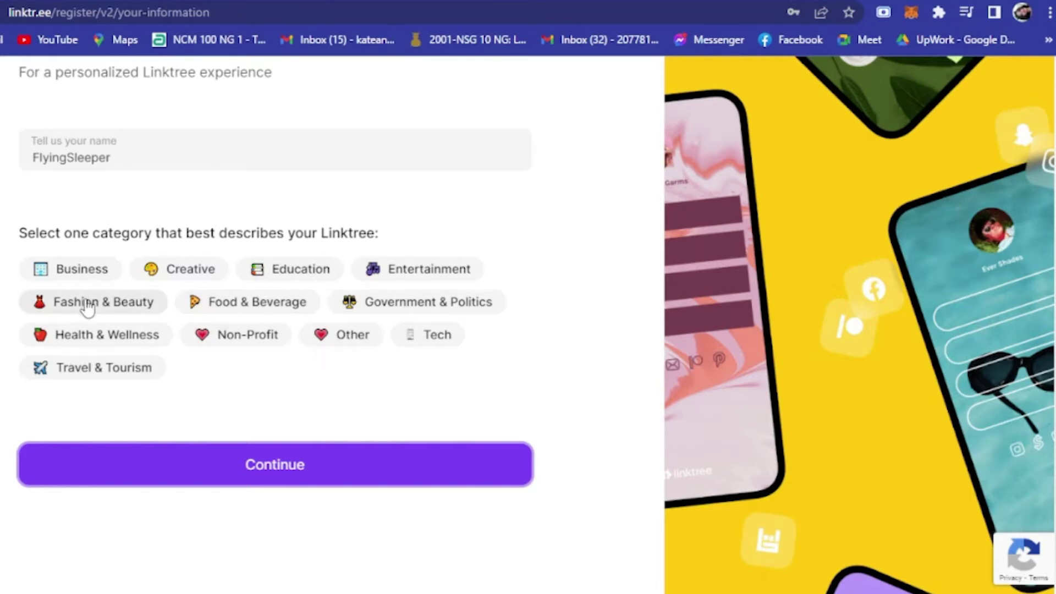
pyautogui.click(448, 273)
pyautogui.scroll(-3, 117, 322)
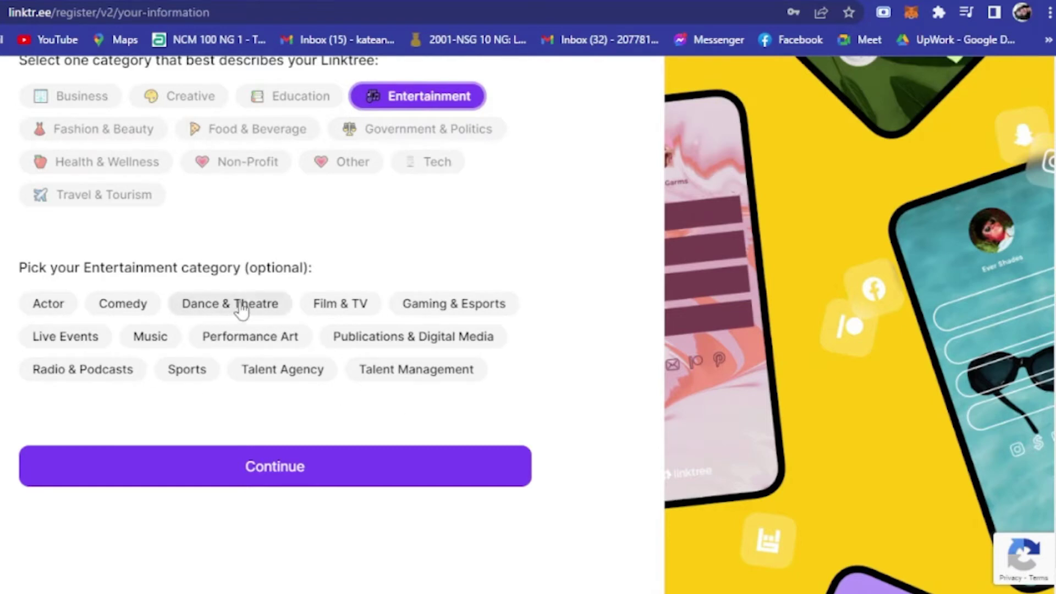
pyautogui.click(73, 372)
pyautogui.click(342, 470)
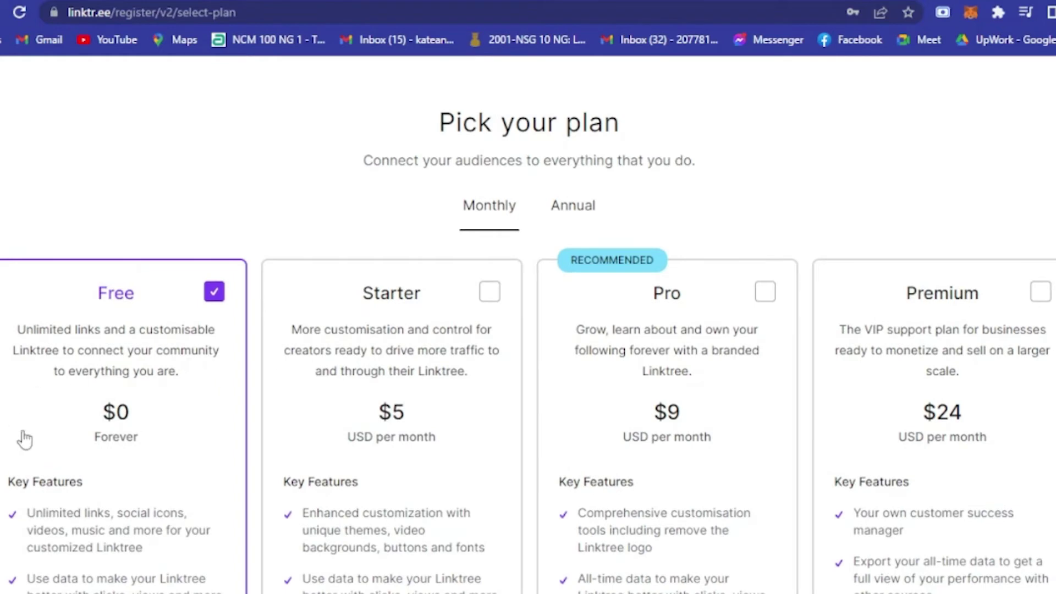
pyautogui.scroll(-10, 170, 337)
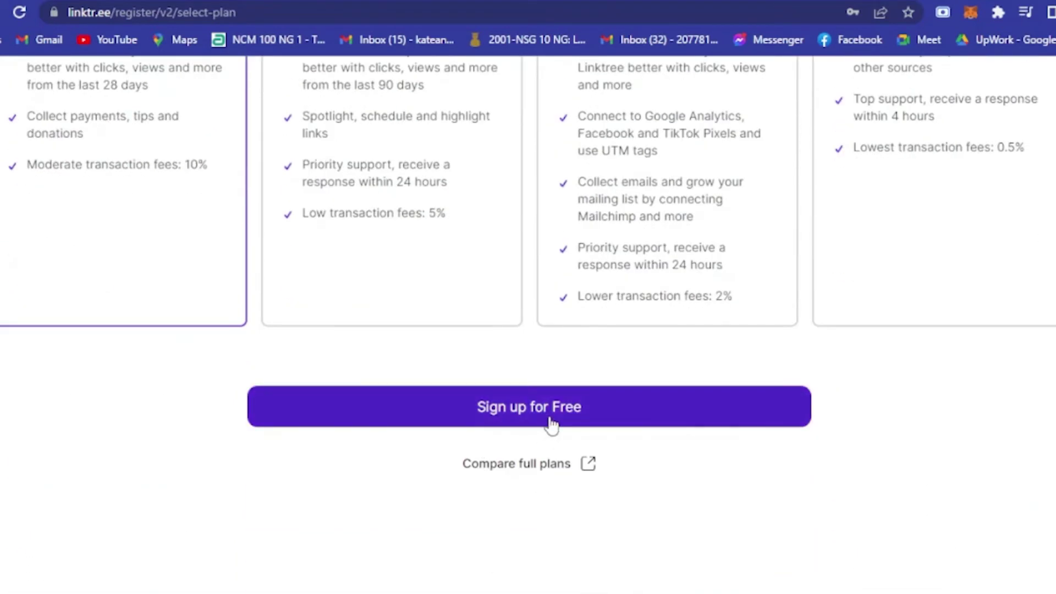
pyautogui.click(552, 425)
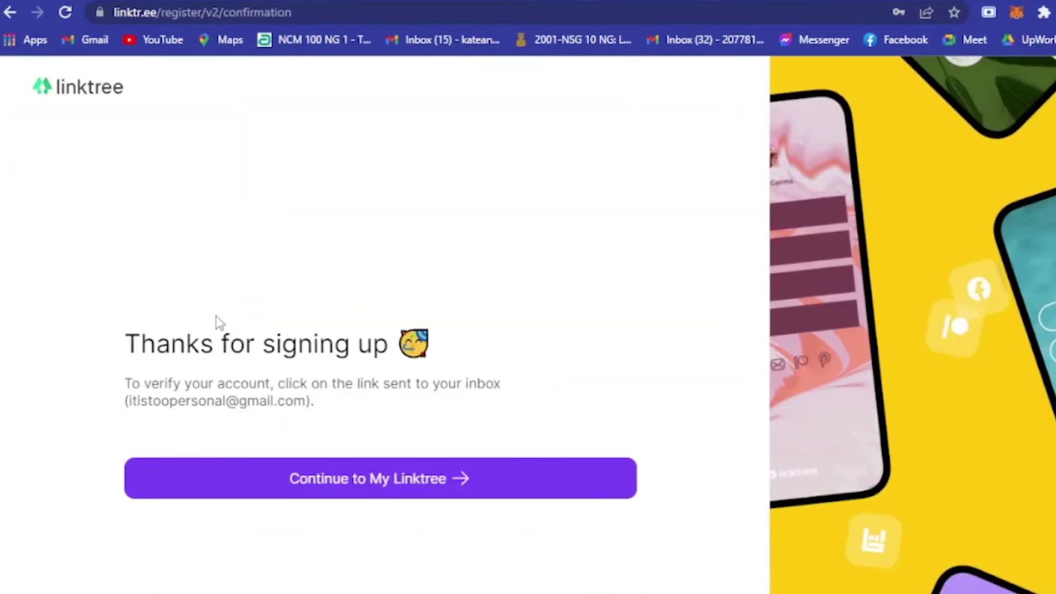
# - Continue to the new profile's admin dashboard and dismiss the NFT announcement
pyautogui.click(455, 488)
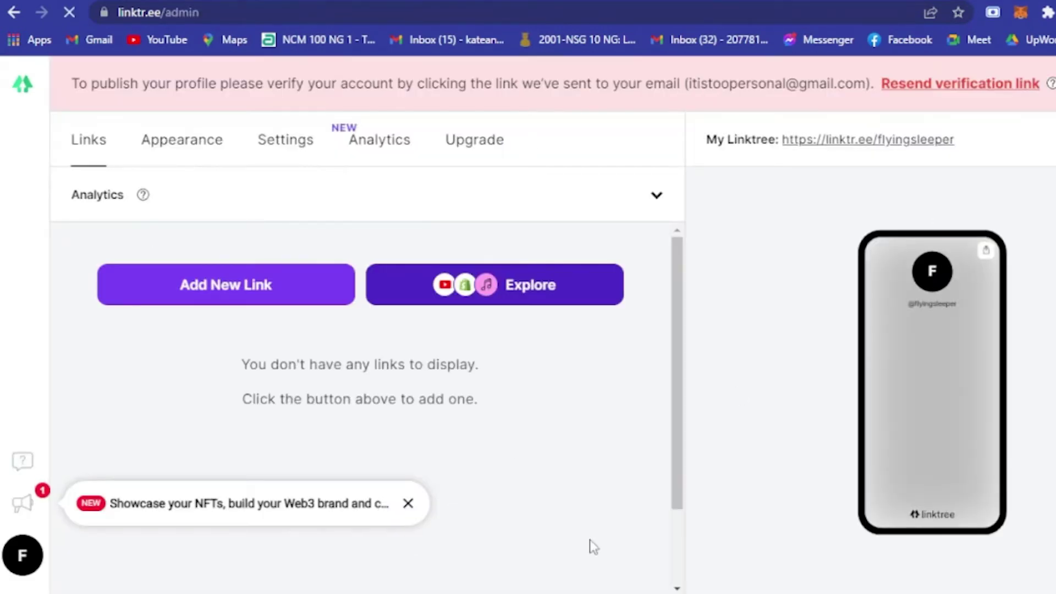
pyautogui.click(408, 504)
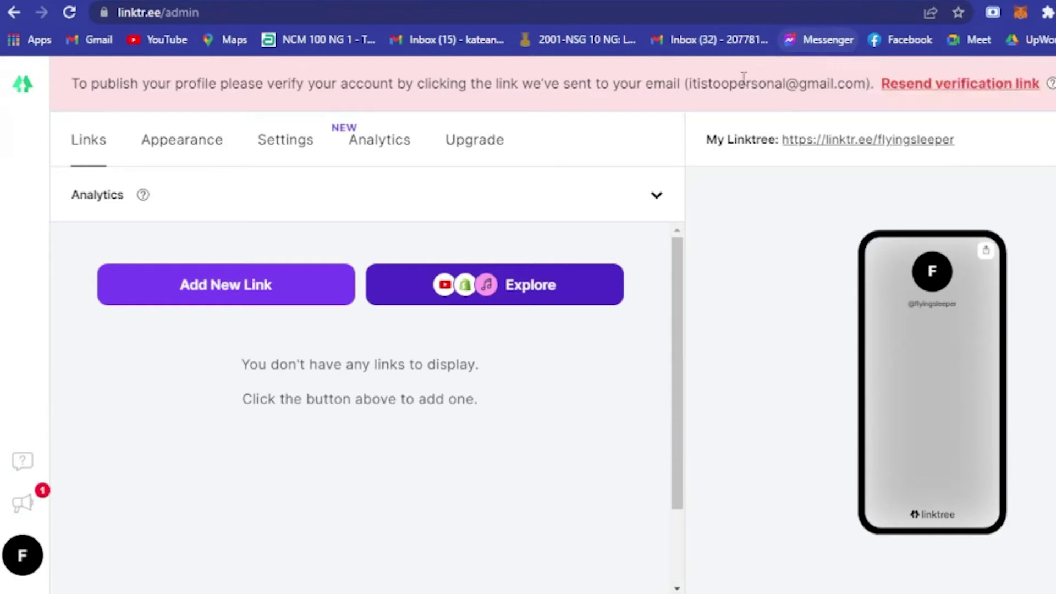
pyautogui.moveTo(687, 83); pyautogui.dragTo(884, 107)
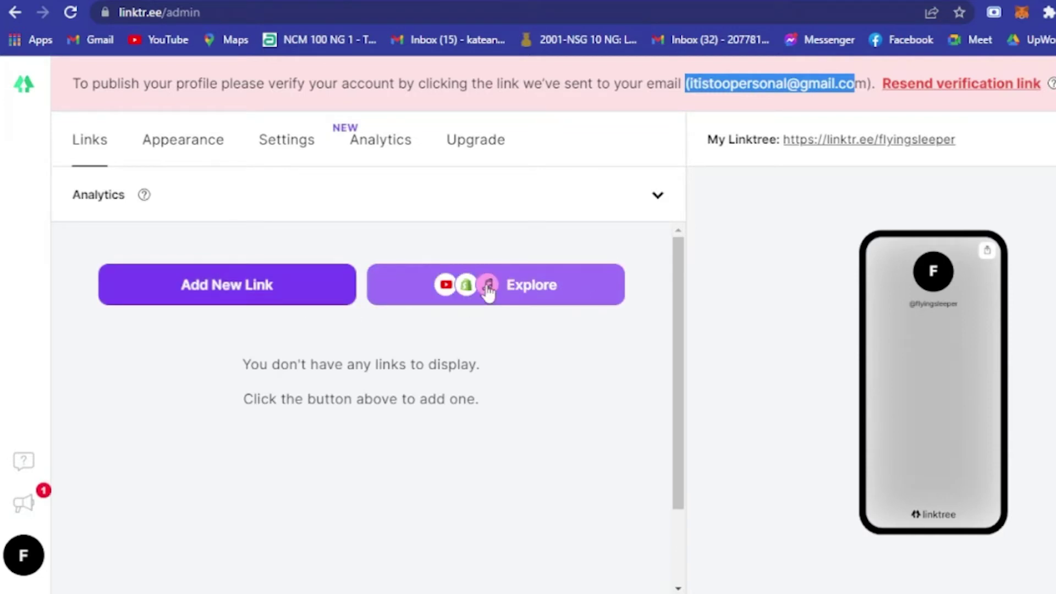
pyautogui.click(456, 301)
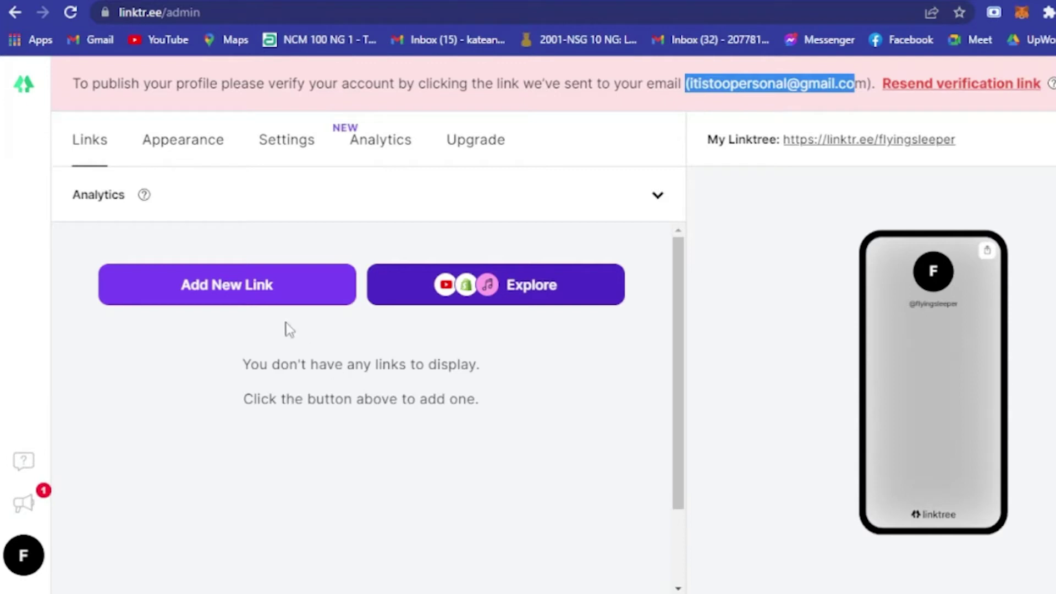
# - Add a new link titled Youtube and paste the YouTube channel's URL into it
pyautogui.click(184, 289)
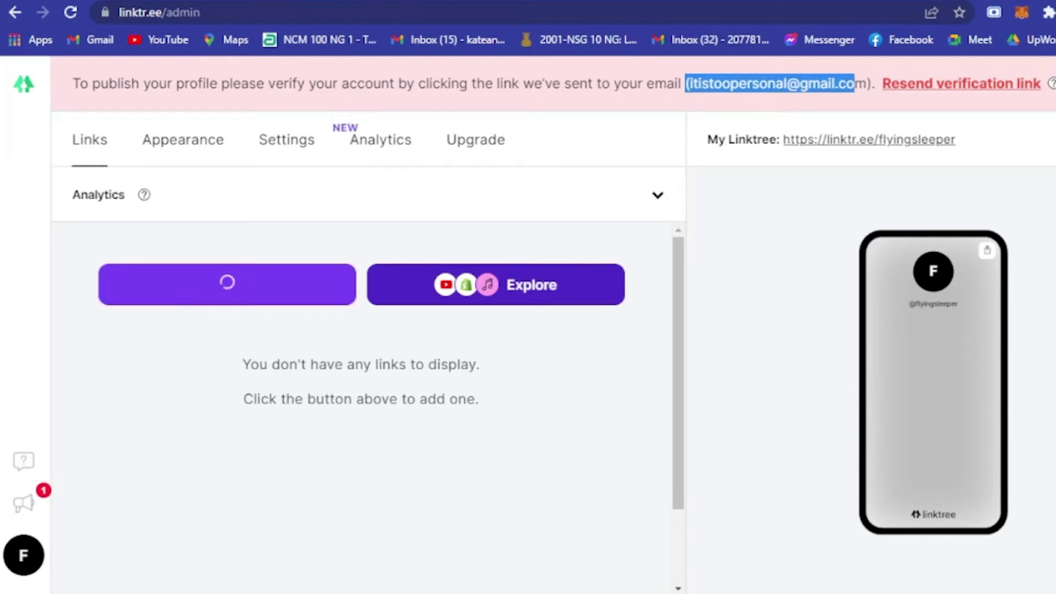
pyautogui.click(172, 378)
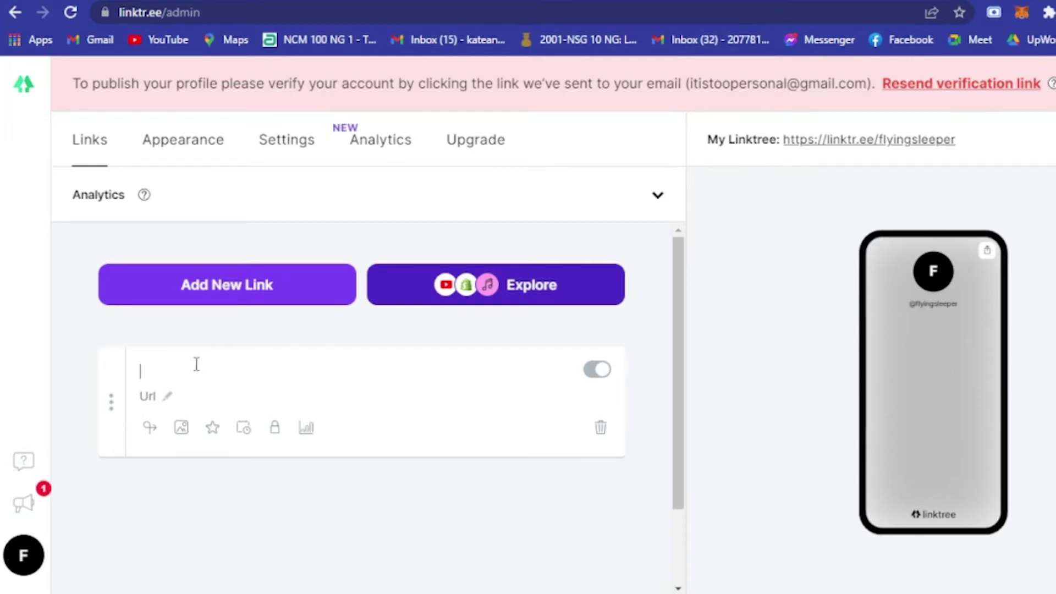
pyautogui.write('Youtube')
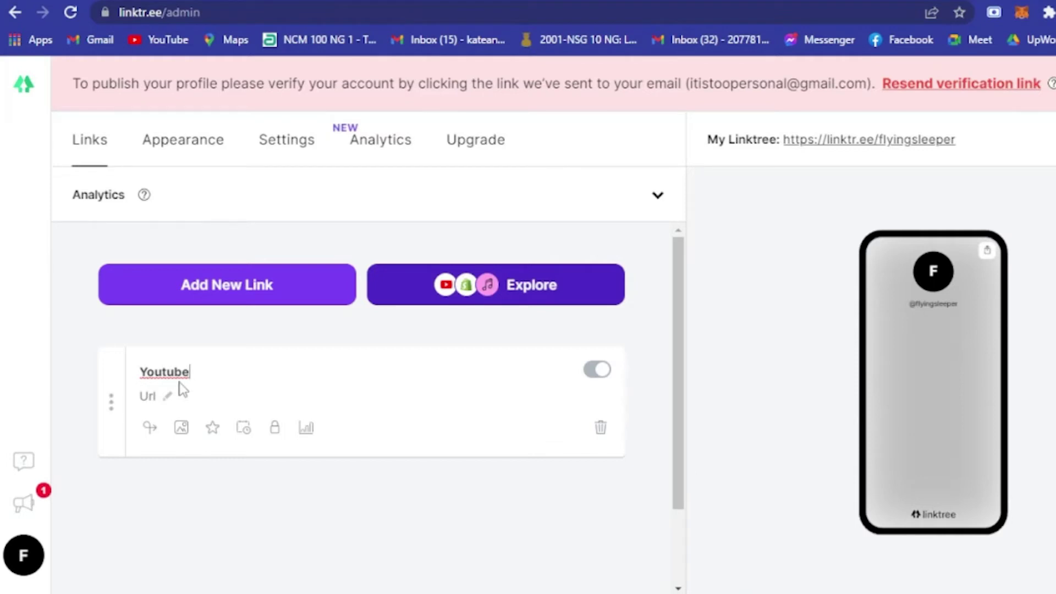
pyautogui.click(155, 394)
pyautogui.click(533, 1)
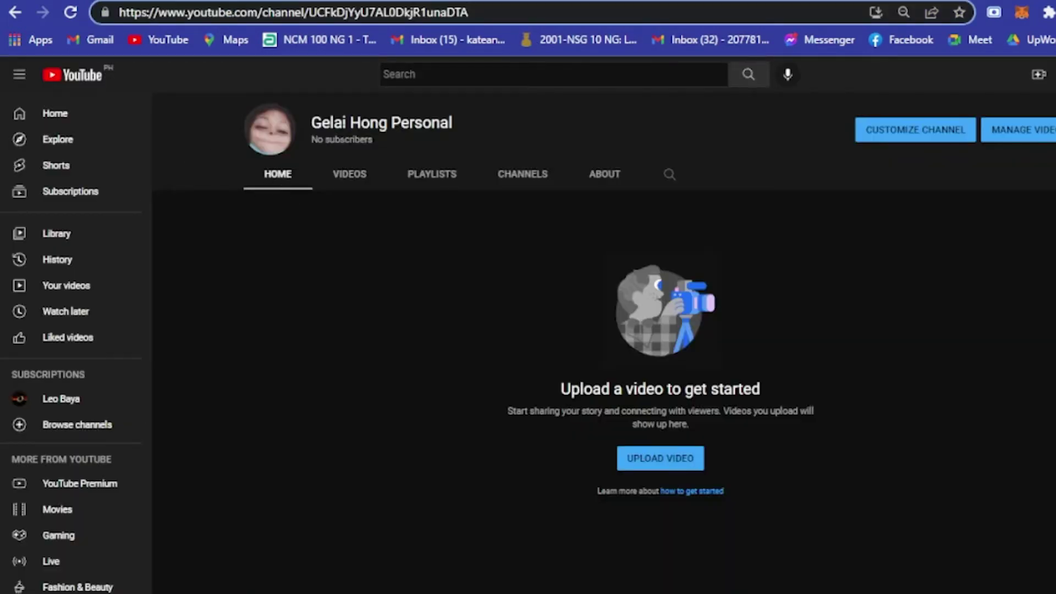
pyautogui.hotkey('ctrl', 'shift', 'Tab')
pyautogui.write('https://www.youtube.com/channel/UCFkDjYyU7AL0DkjR1unaDTA')
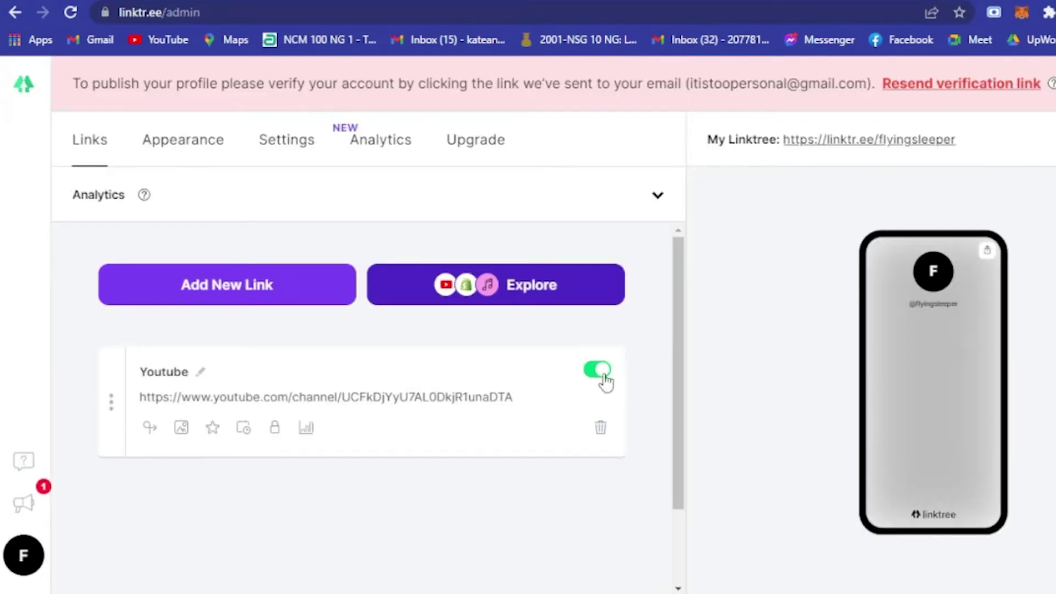
# - Set the Youtube link's Video Options to link to the YouTube website, with the subscribe prompt off
pyautogui.click(493, 431)
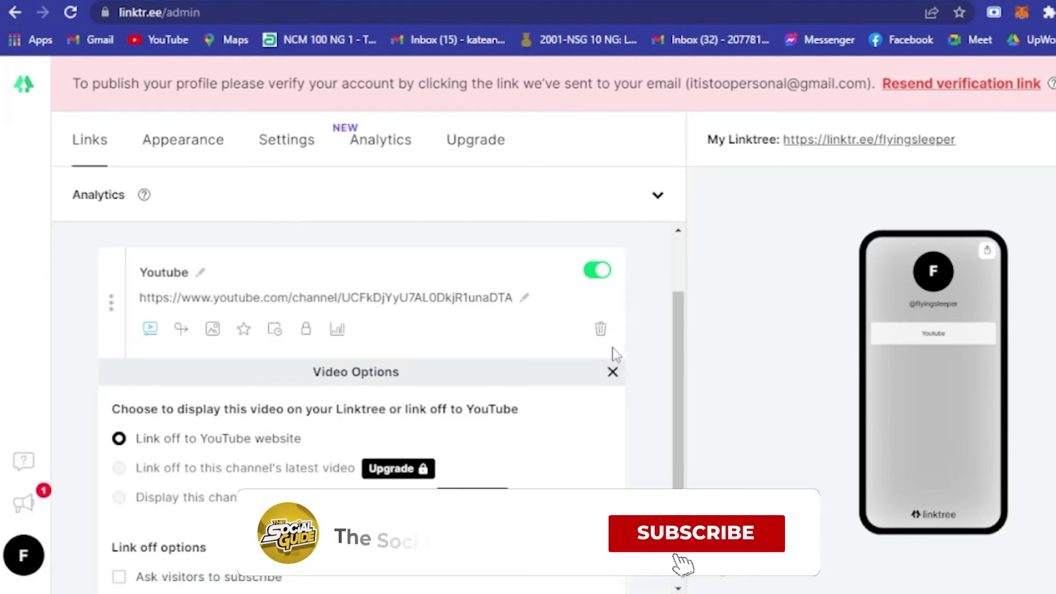
pyautogui.scroll(-3, 484, 446)
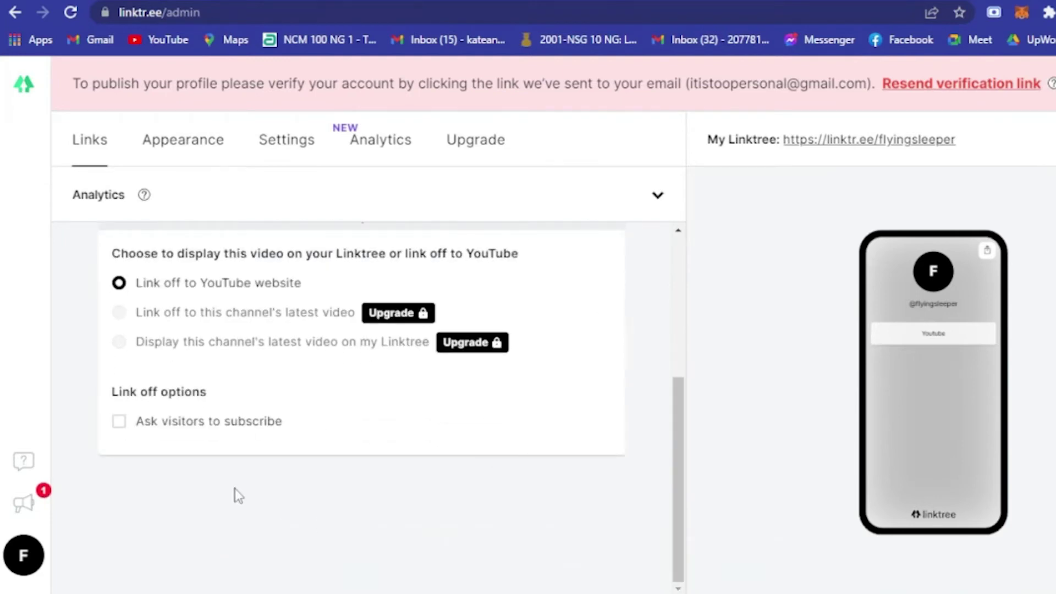
pyautogui.scroll(2, 259, 349)
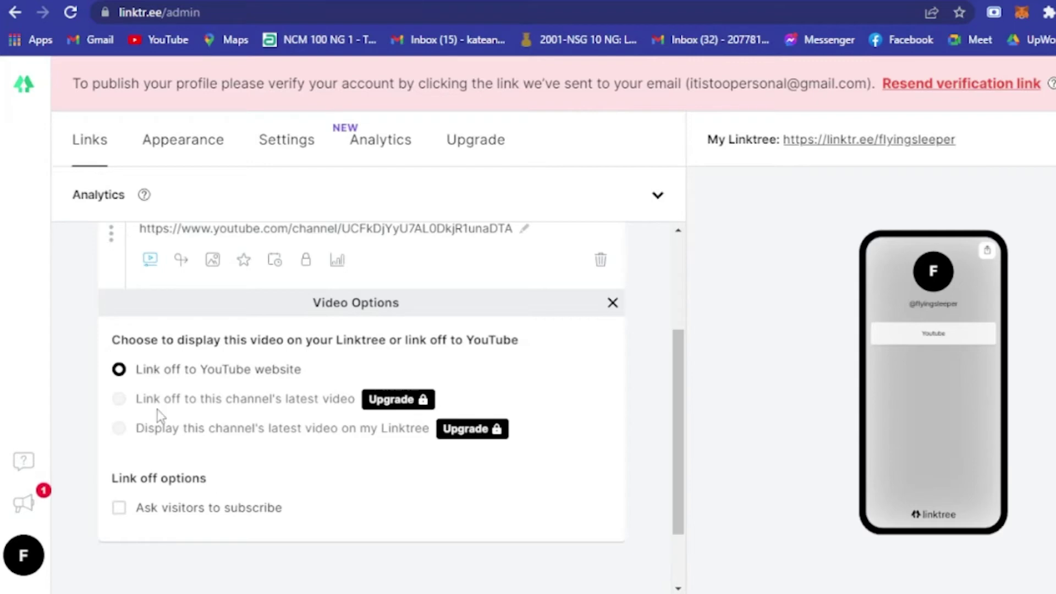
pyautogui.moveTo(360, 428); pyautogui.dragTo(423, 428)
pyautogui.click(479, 426)
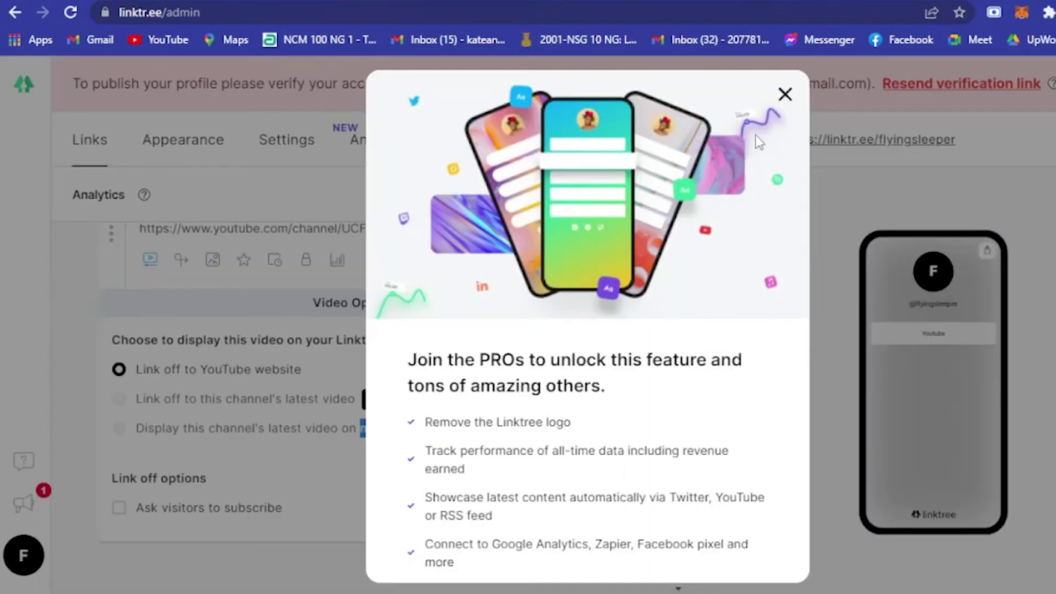
pyautogui.click(784, 94)
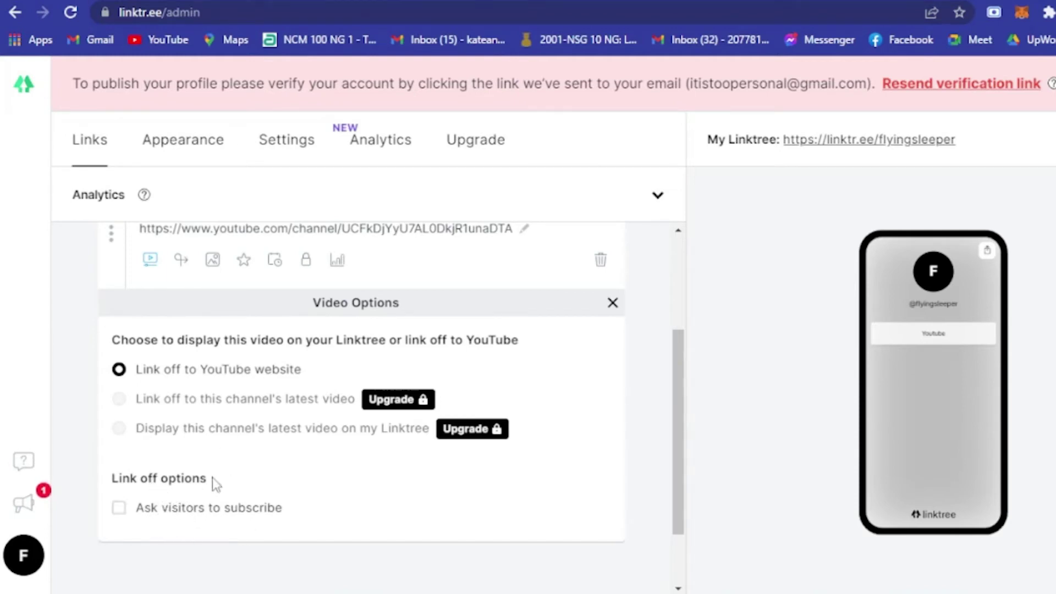
pyautogui.click(120, 513)
pyautogui.click(119, 509)
pyautogui.scroll(3, 491, 307)
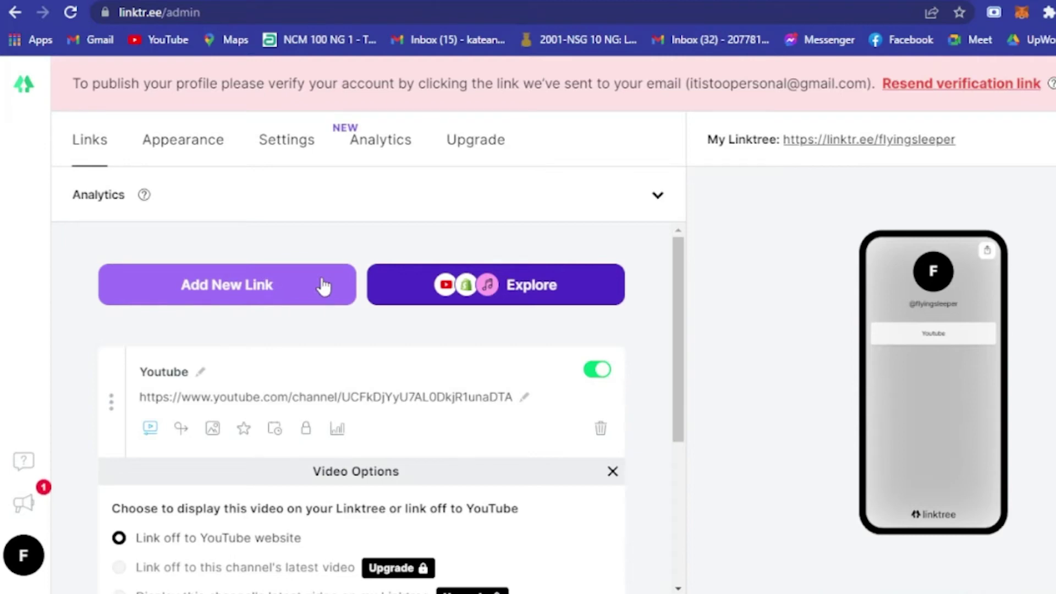
# - Add a second link titled Flying Sleeper using the same YouTube channel URL
pyautogui.click(274, 297)
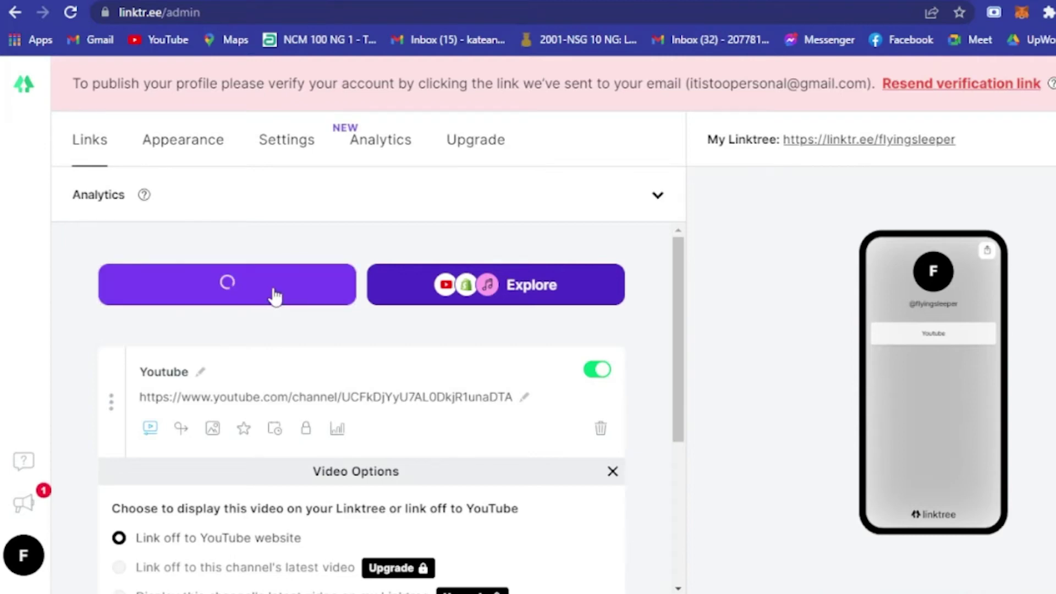
pyautogui.click(141, 371)
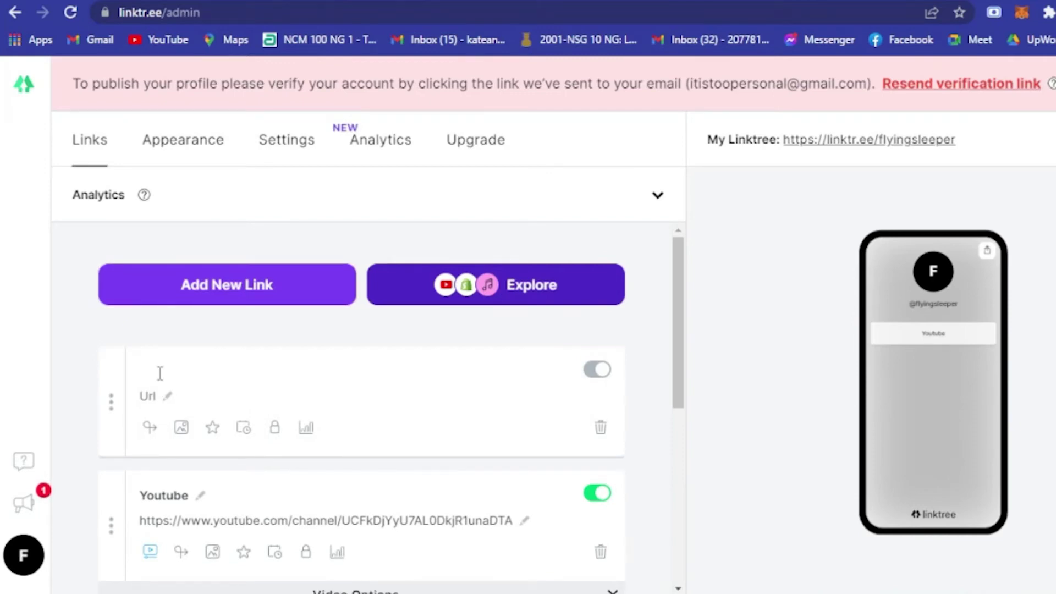
pyautogui.write('Flying Sleeper')
pyautogui.click(150, 397)
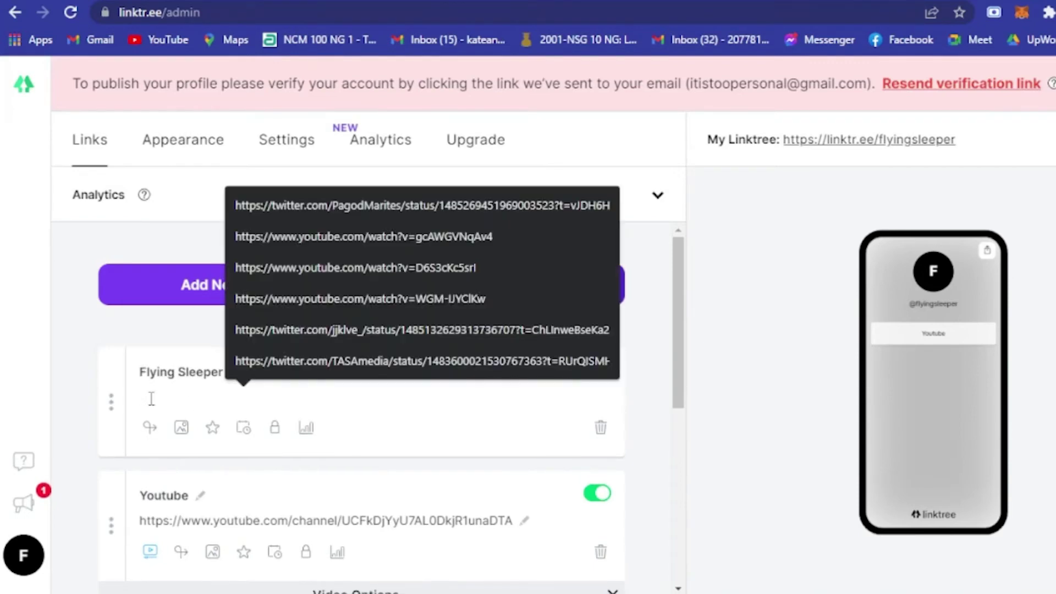
pyautogui.write('https://www.youtube.com/channel/UCFkDjYyU7AL0DkjR1unaDTA')
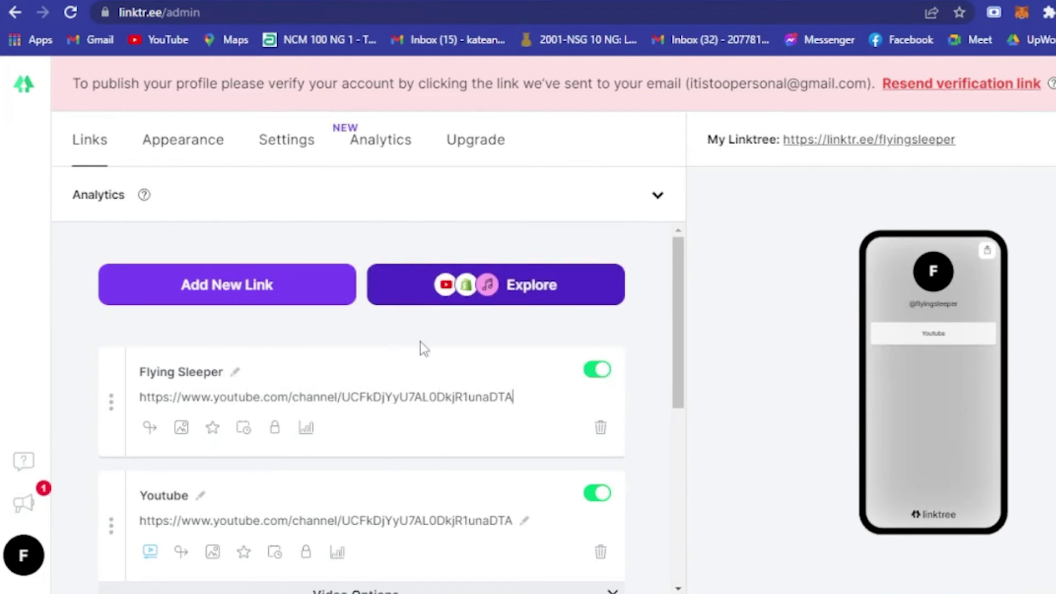
pyautogui.scroll(-5, 420, 346)
pyautogui.scroll(5, 292, 428)
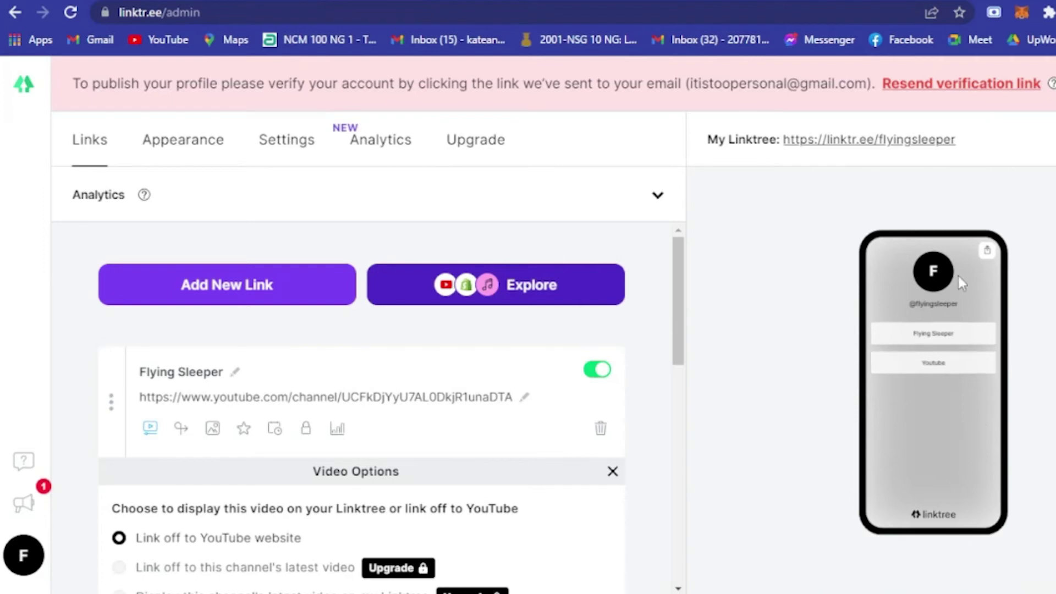
pyautogui.click(190, 146)
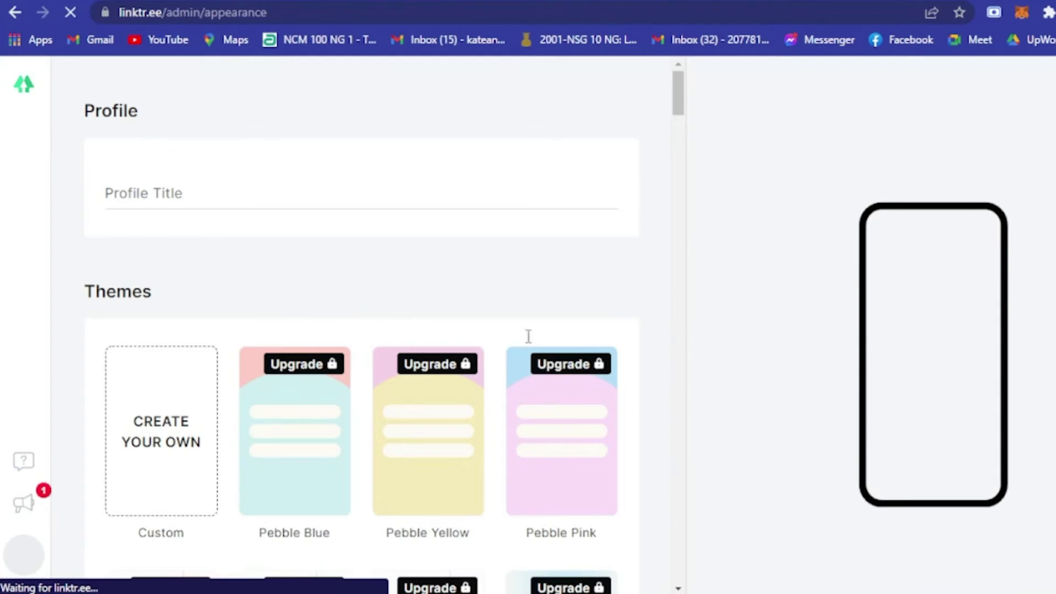
# - Scroll the Appearance themes gallery down to the Linktree x Daniel Triendl theme
pyautogui.scroll(-8, 210, 327)
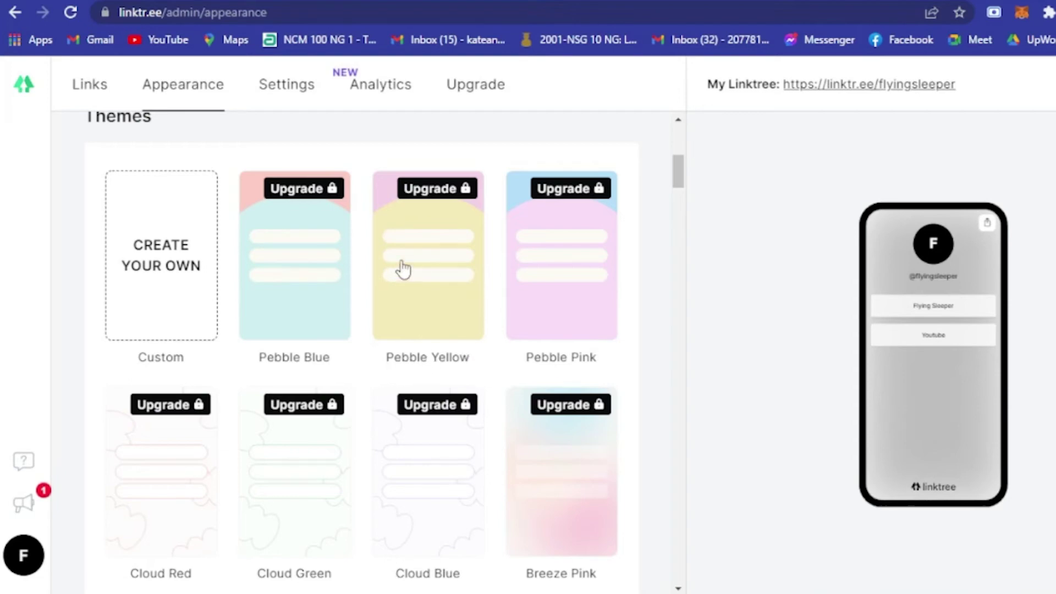
pyautogui.scroll(-7, 400, 266)
pyautogui.scroll(6, 484, 278)
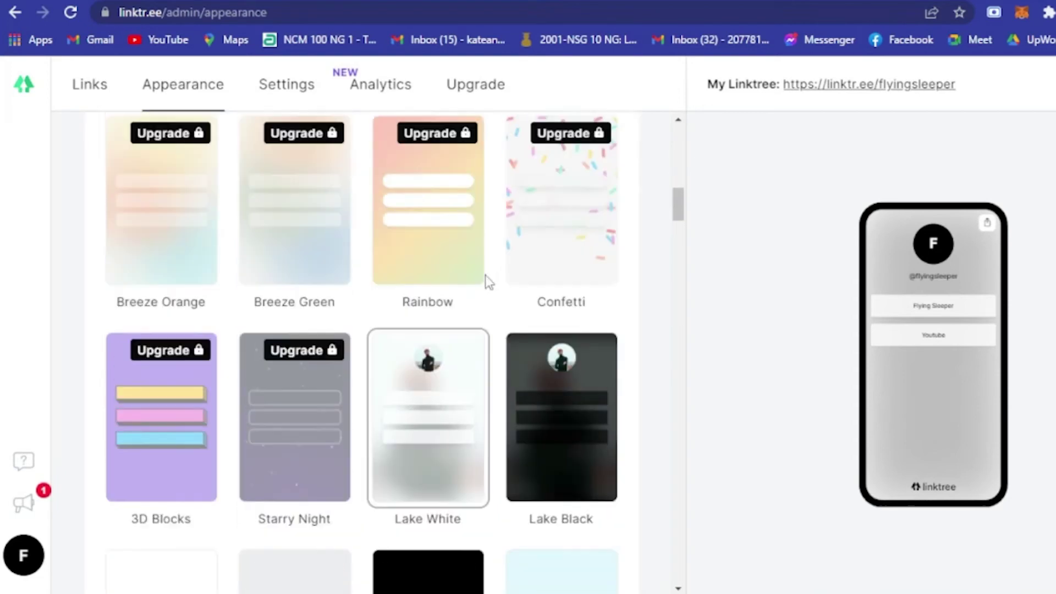
pyautogui.scroll(-6, 455, 286)
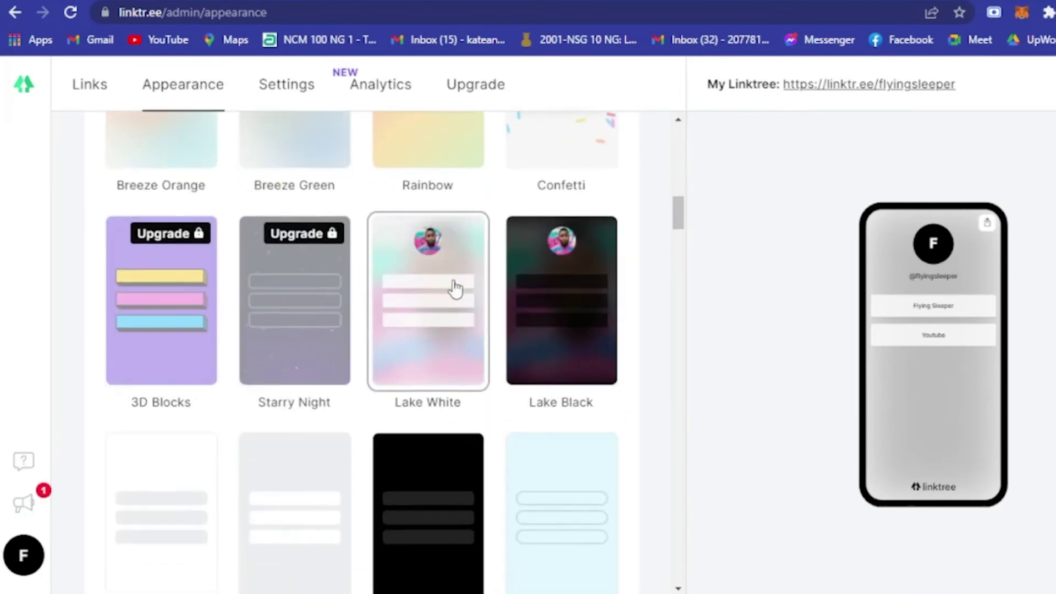
pyautogui.scroll(-5, 429, 302)
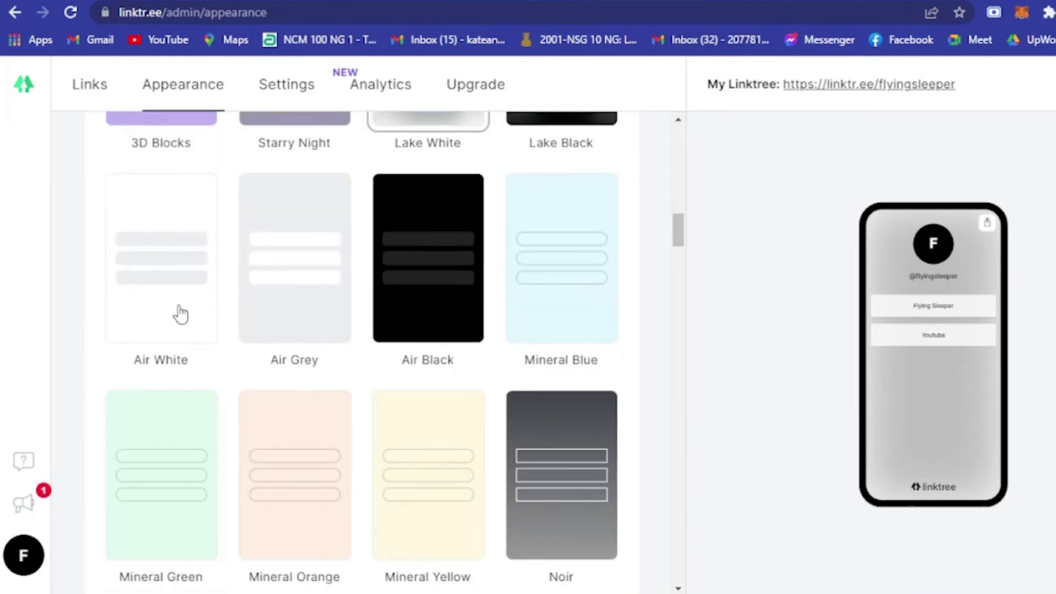
pyautogui.scroll(-2, 421, 342)
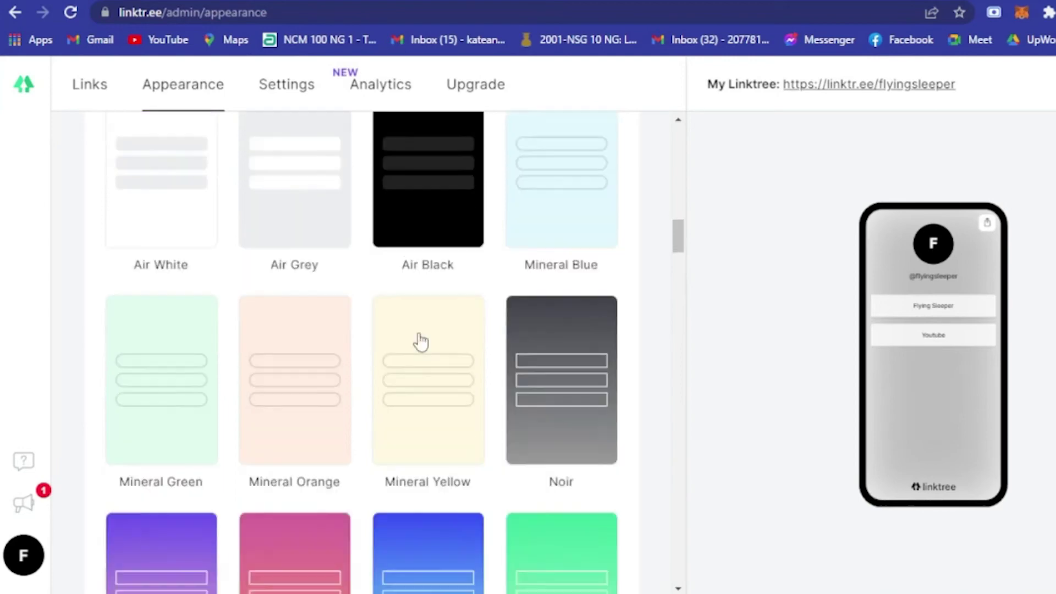
pyautogui.scroll(-10, 434, 330)
pyautogui.scroll(1, 372, 344)
pyautogui.scroll(-3, 303, 358)
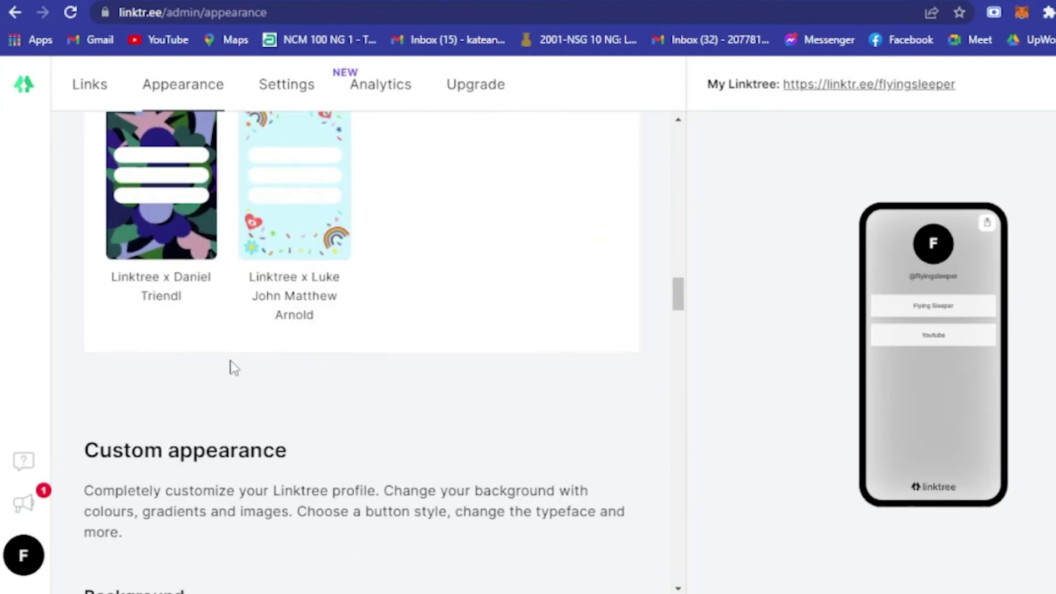
# - Apply the Linktree x Daniel Triendl illustrated theme to the profile
pyautogui.click(181, 233)
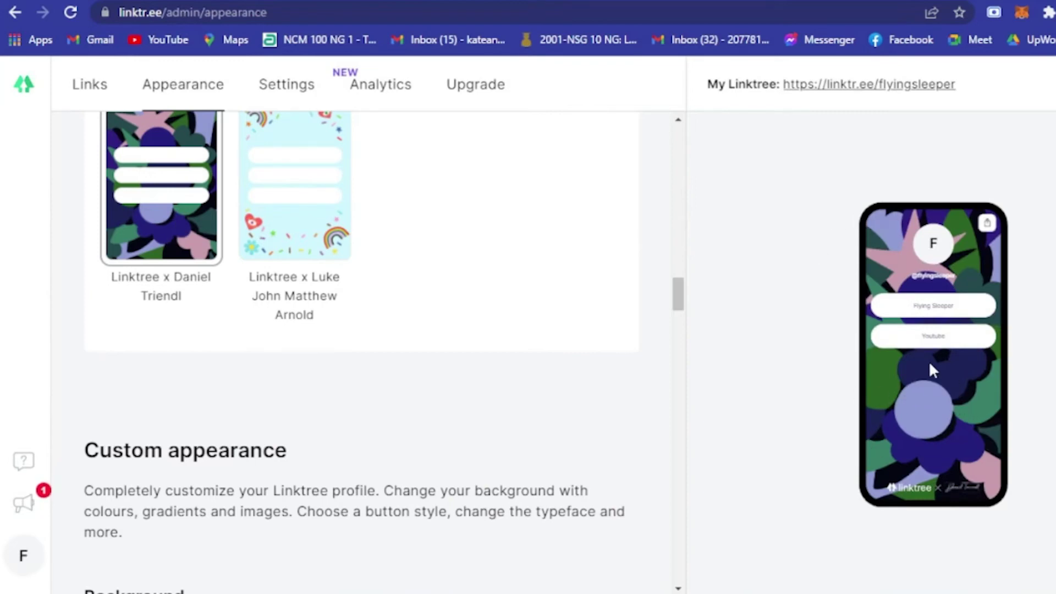
pyautogui.scroll(-5, 440, 379)
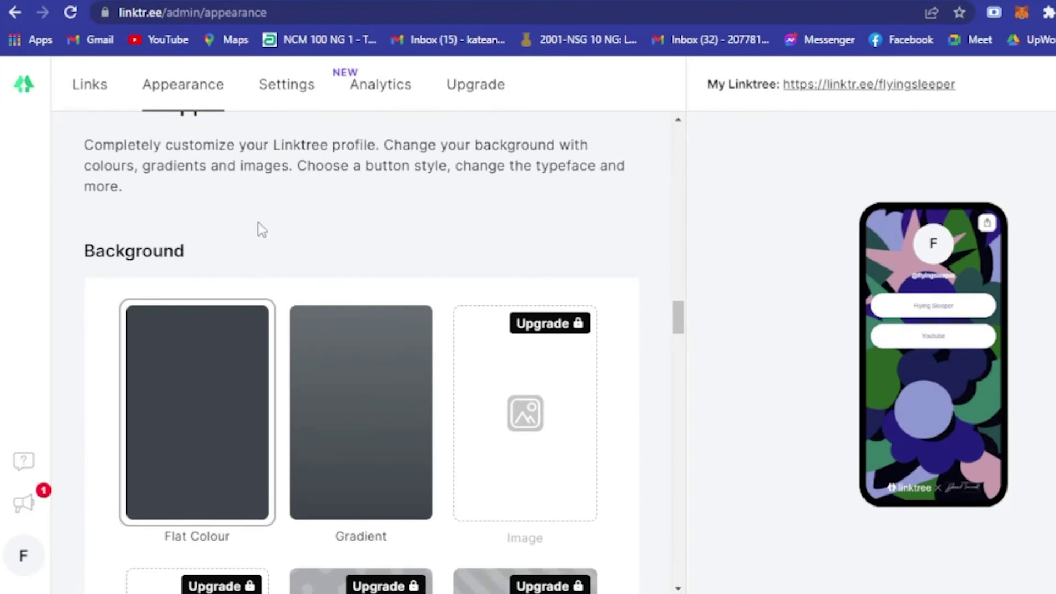
pyautogui.scroll(-10, 309, 283)
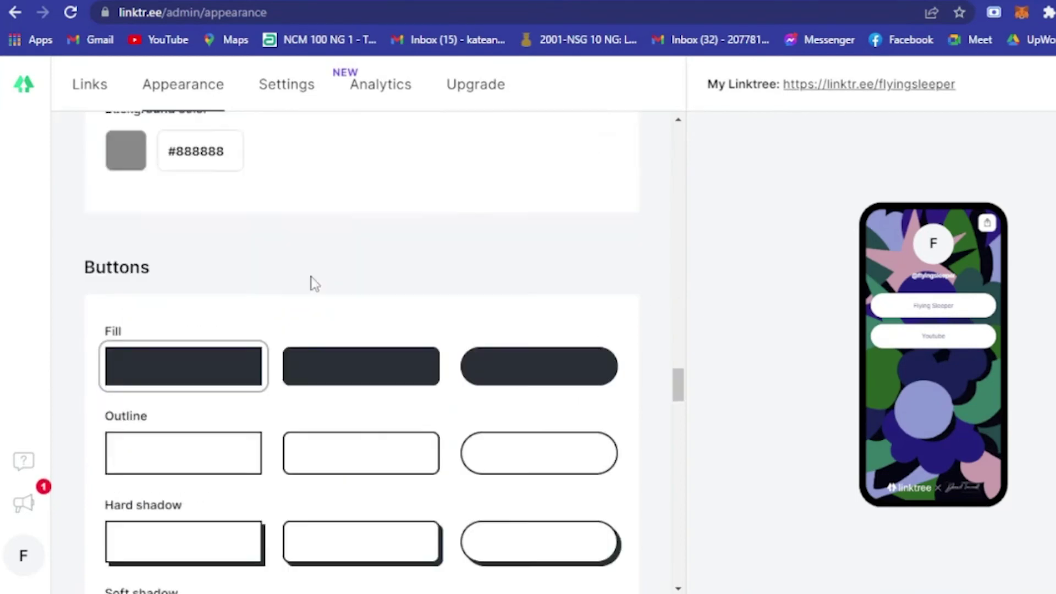
pyautogui.scroll(1, 322, 300)
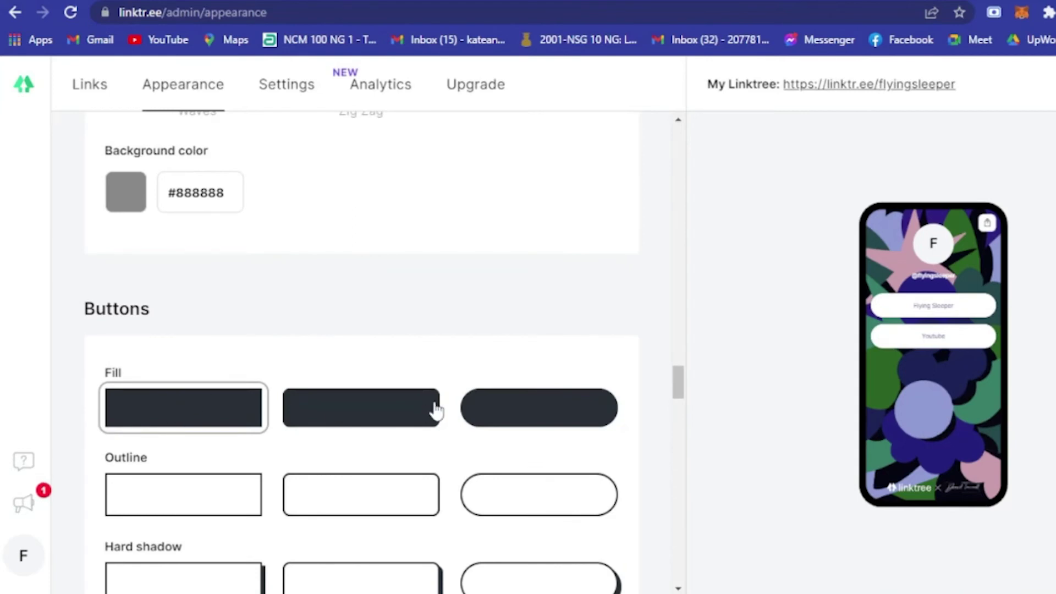
pyautogui.scroll(-4, 431, 411)
pyautogui.scroll(1, 535, 374)
# - Switch the buttons to slightly rounded hard-shadow style and return up to the Themes grid
pyautogui.click(557, 415)
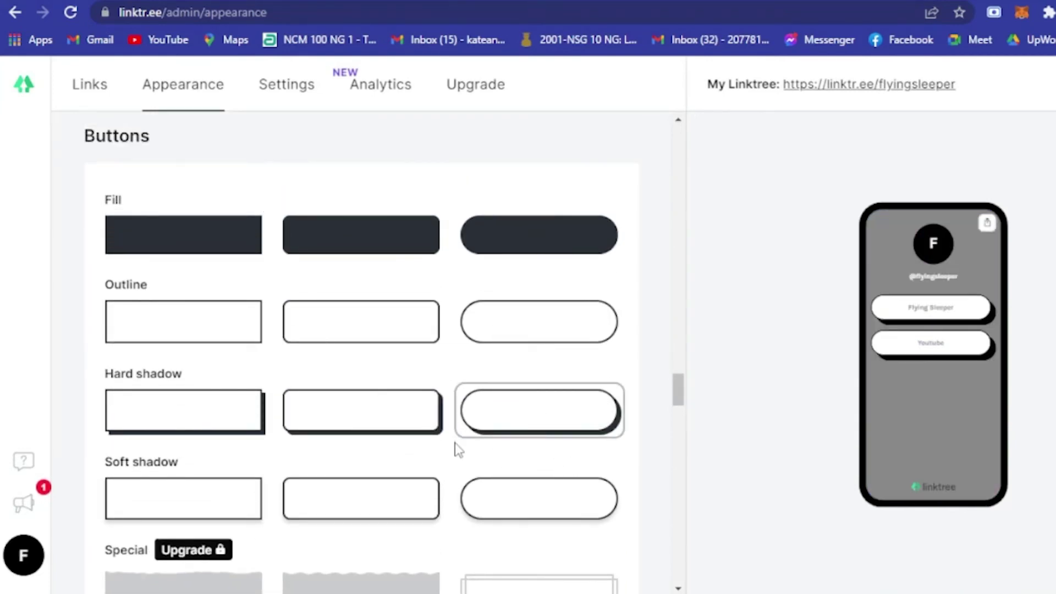
pyautogui.click(390, 416)
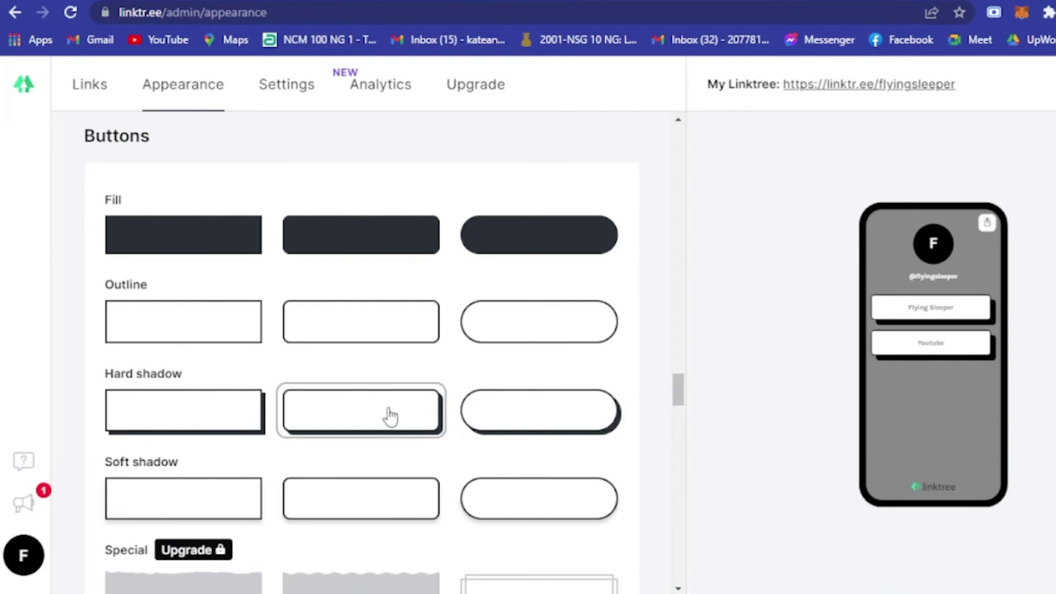
pyautogui.scroll(-6, 390, 416)
pyautogui.scroll(-4, 129, 403)
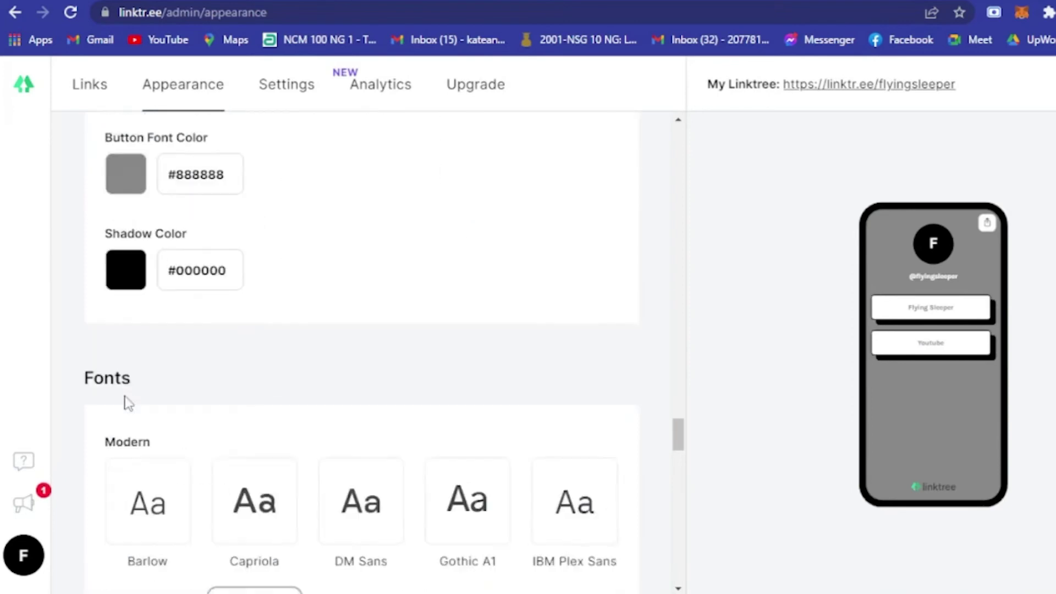
pyautogui.scroll(1, 141, 330)
pyautogui.scroll(-5, 138, 254)
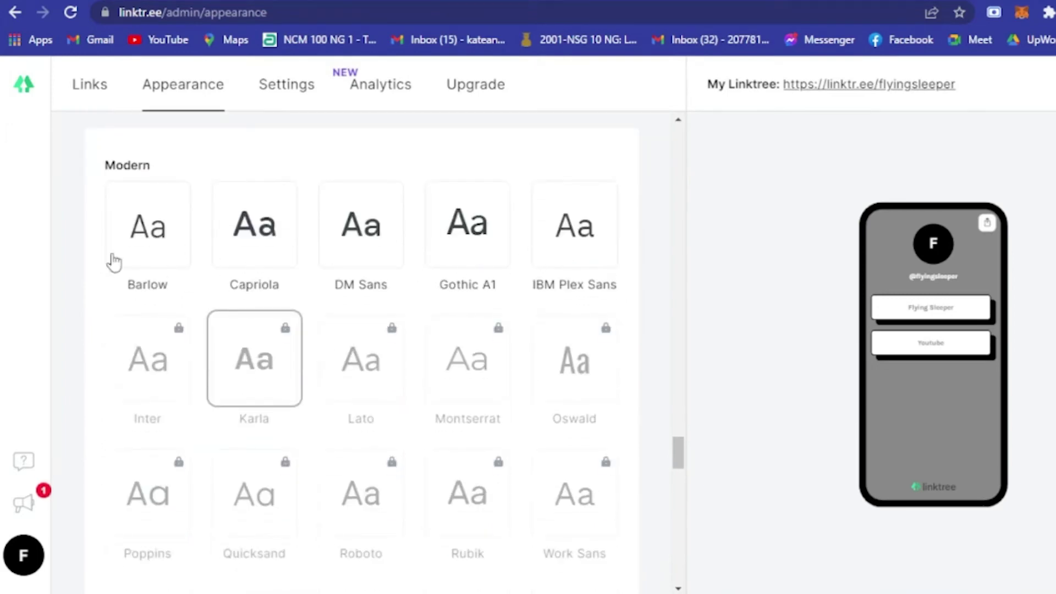
pyautogui.scroll(-8, 563, 242)
pyautogui.scroll(-5, 297, 262)
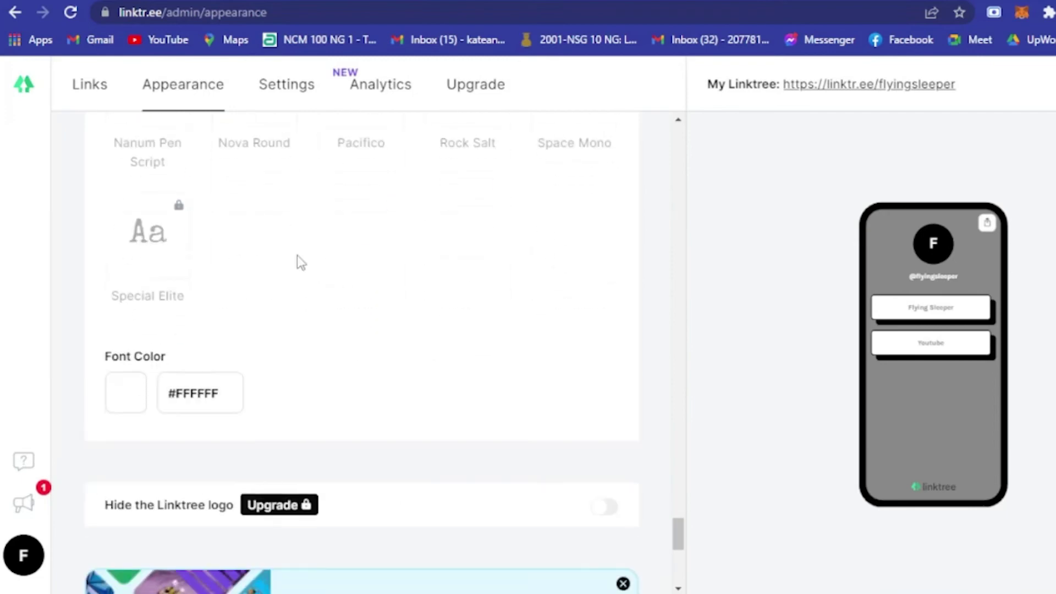
pyautogui.scroll(15, 365, 306)
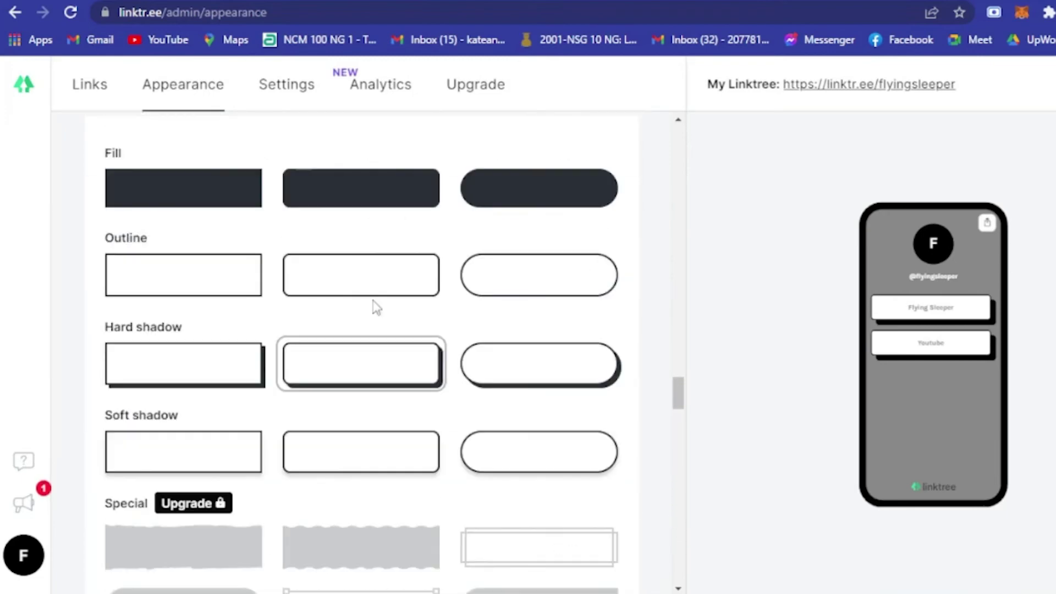
pyautogui.scroll(15, 464, 333)
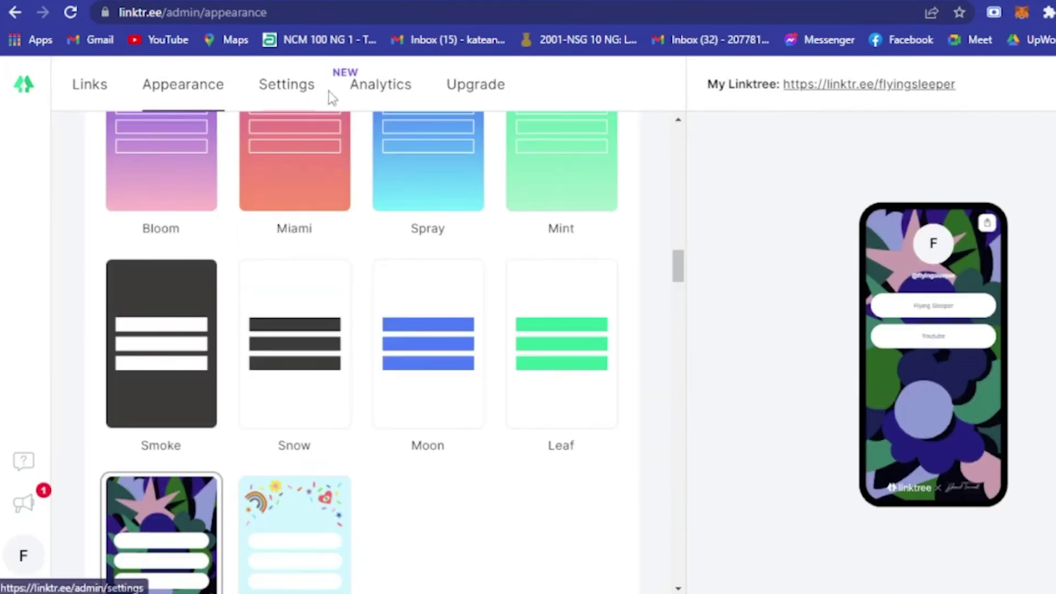
# - Open the account Settings page and scroll through its upper sections
pyautogui.click(304, 91)
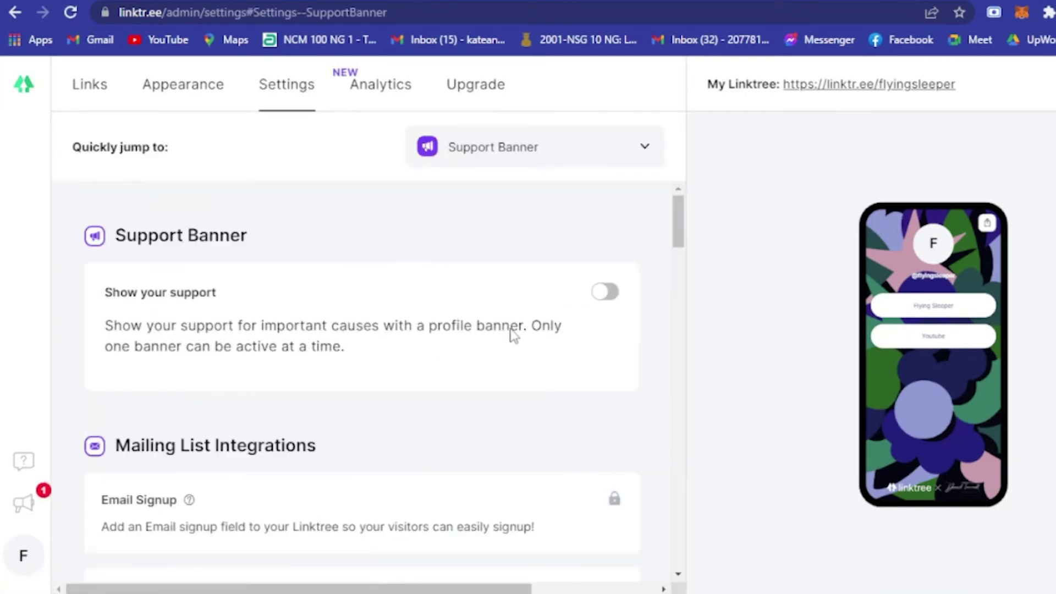
pyautogui.scroll(-6, 583, 327)
pyautogui.scroll(5, 580, 325)
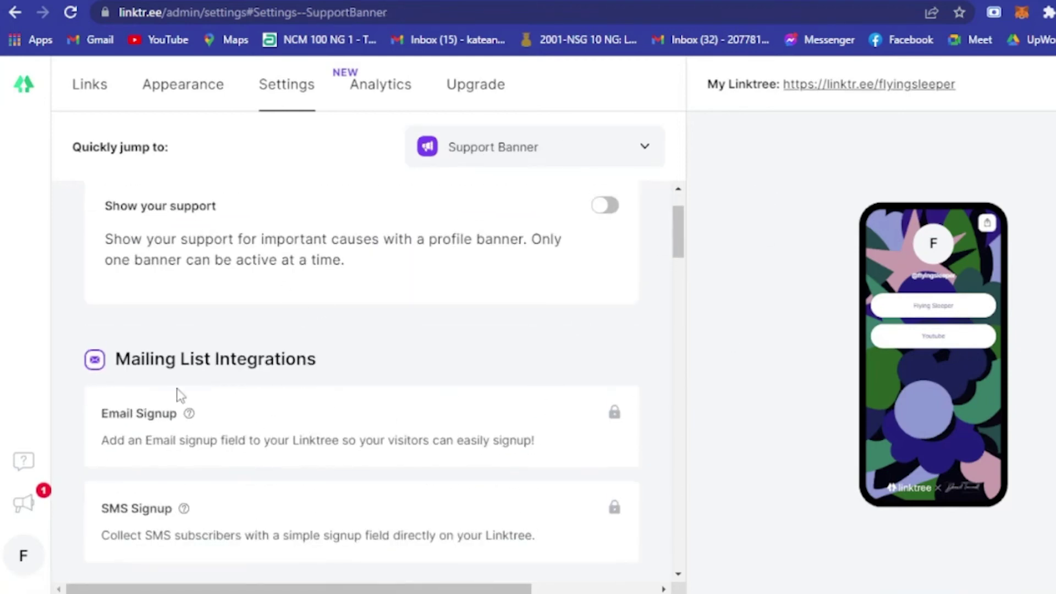
pyautogui.scroll(-2, 277, 371)
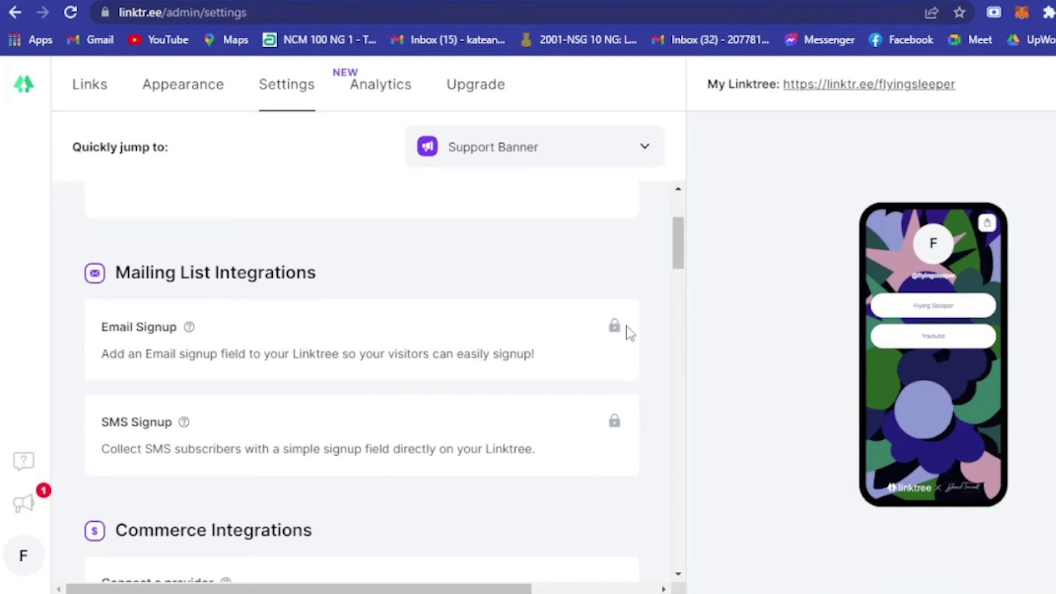
pyautogui.moveTo(613, 327)
pyautogui.rightClick(654, 311)
pyautogui.scroll(-5, 219, 293)
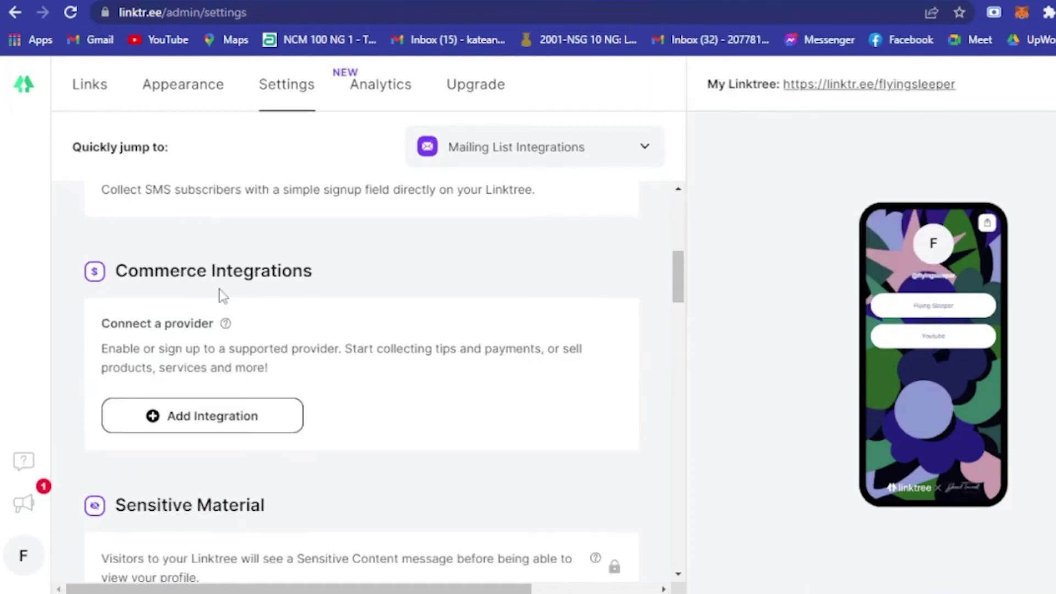
pyautogui.scroll(2, 156, 296)
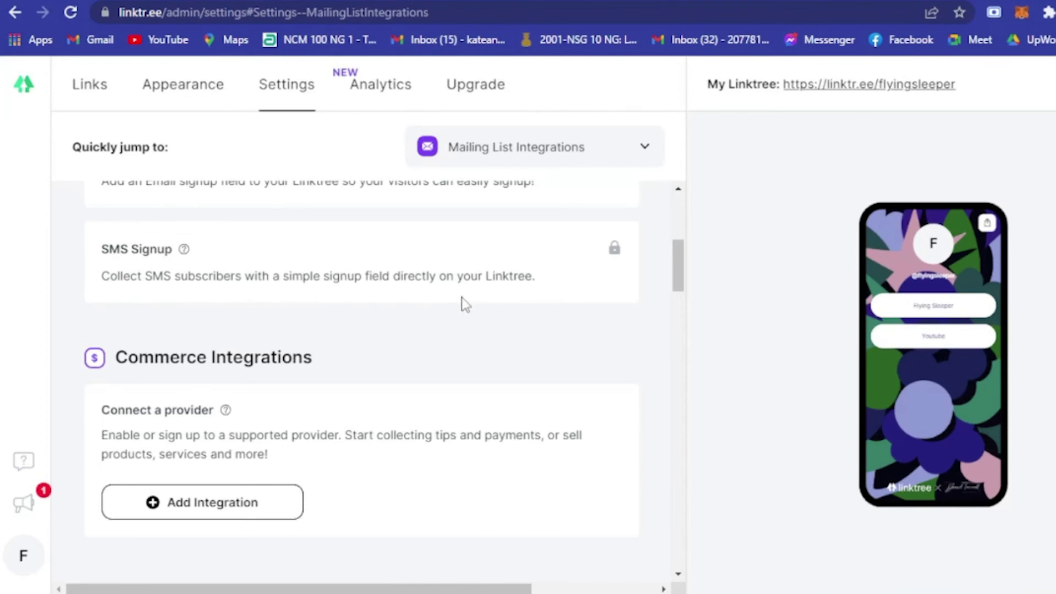
pyautogui.scroll(-5, 463, 297)
pyautogui.scroll(3, 341, 278)
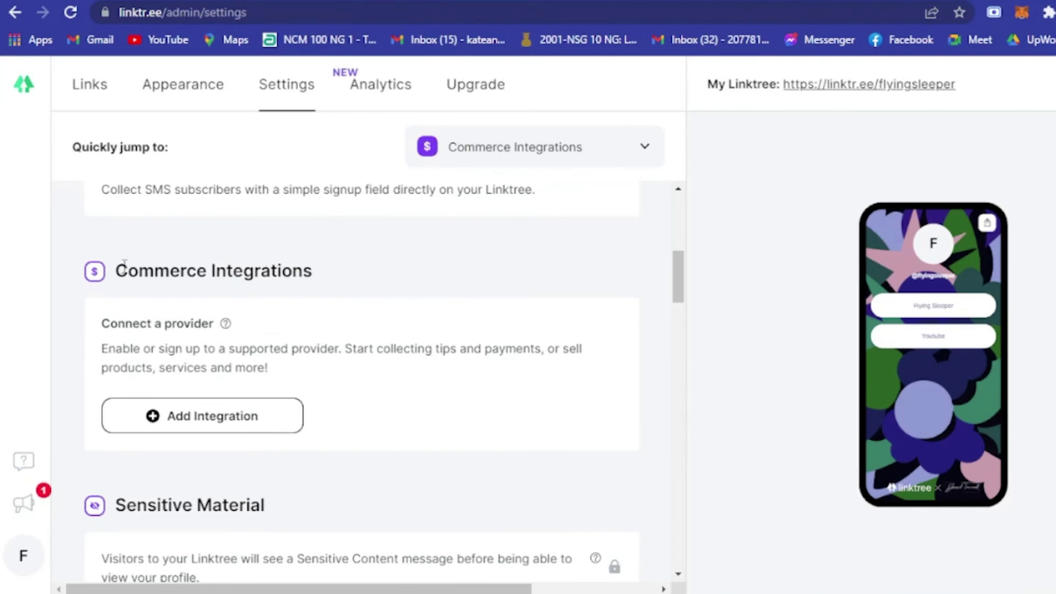
# - Highlight the Commerce Integrations heading, then scroll down to the Social Icons section
pyautogui.moveTo(124, 263); pyautogui.dragTo(342, 277)
pyautogui.moveTo(116, 271); pyautogui.dragTo(304, 275)
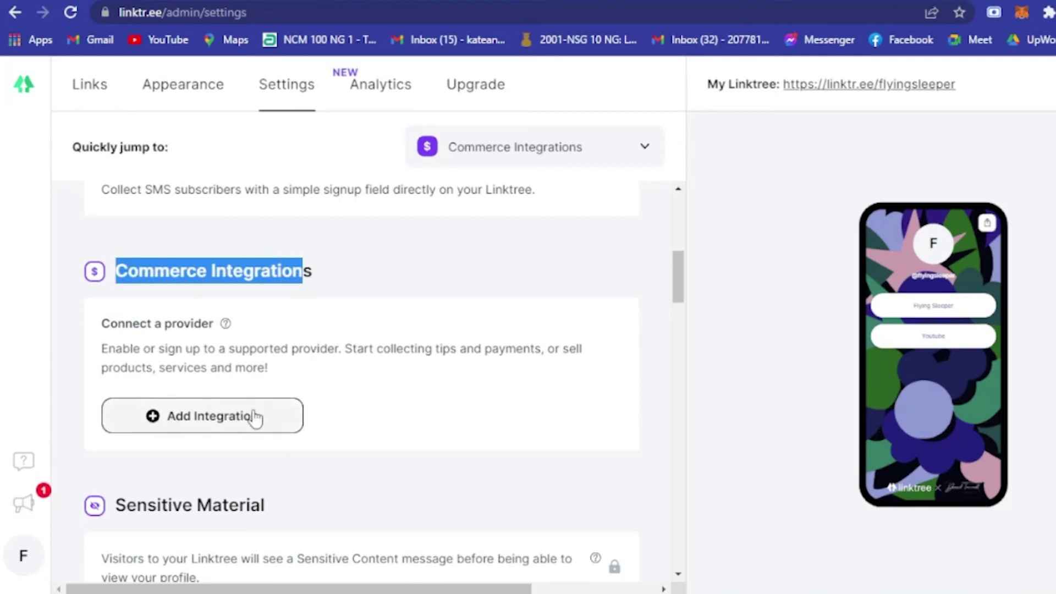
pyautogui.scroll(-5, 250, 422)
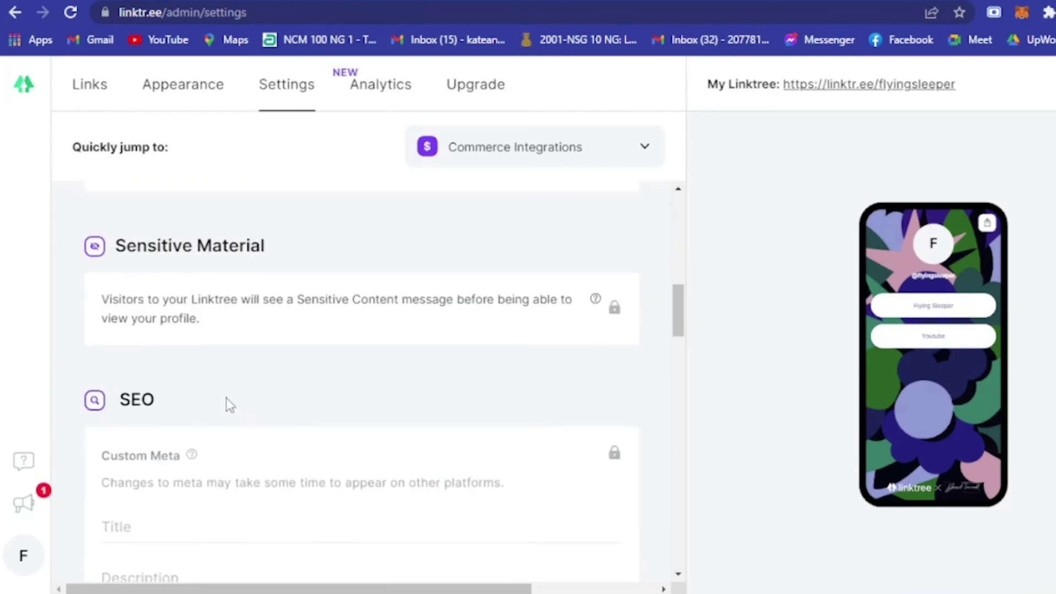
pyautogui.scroll(-10, 228, 405)
pyautogui.scroll(3, 209, 409)
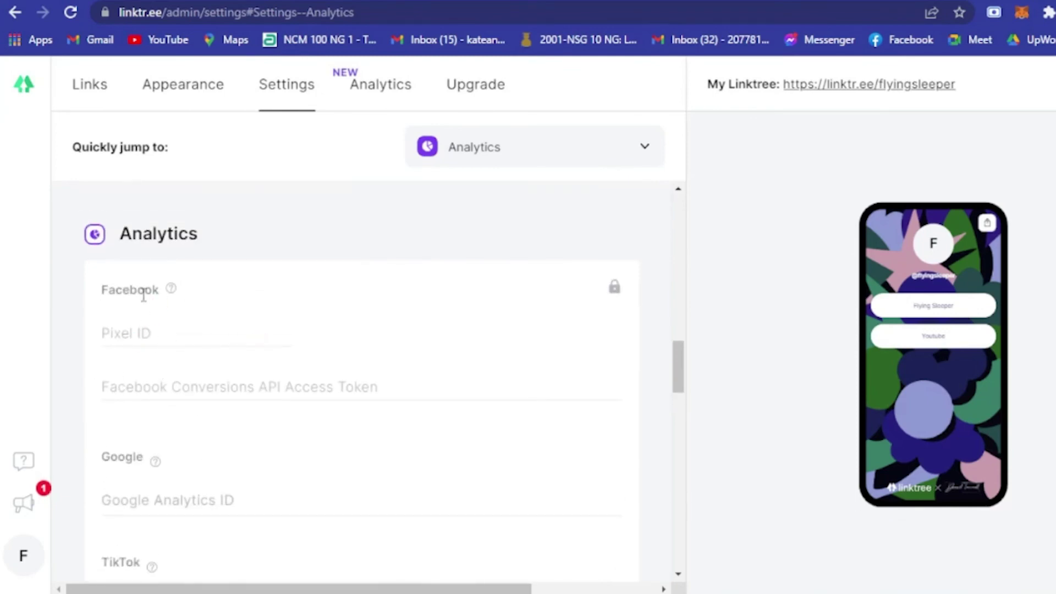
pyautogui.scroll(-3, 156, 417)
pyautogui.scroll(-4, 155, 421)
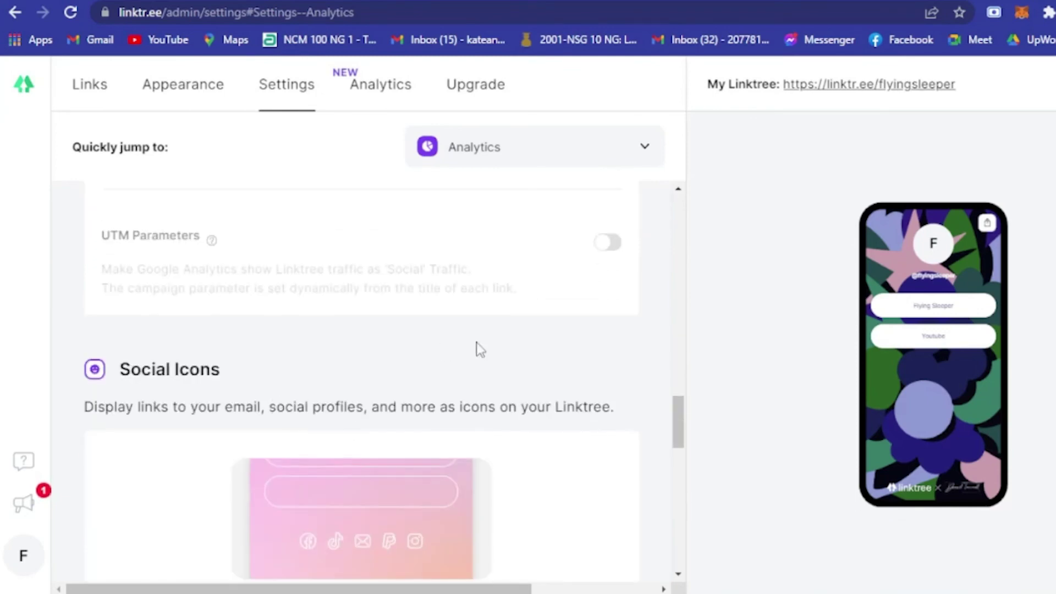
pyautogui.scroll(7, 477, 347)
pyautogui.scroll(3, 495, 358)
pyautogui.scroll(-11, 523, 370)
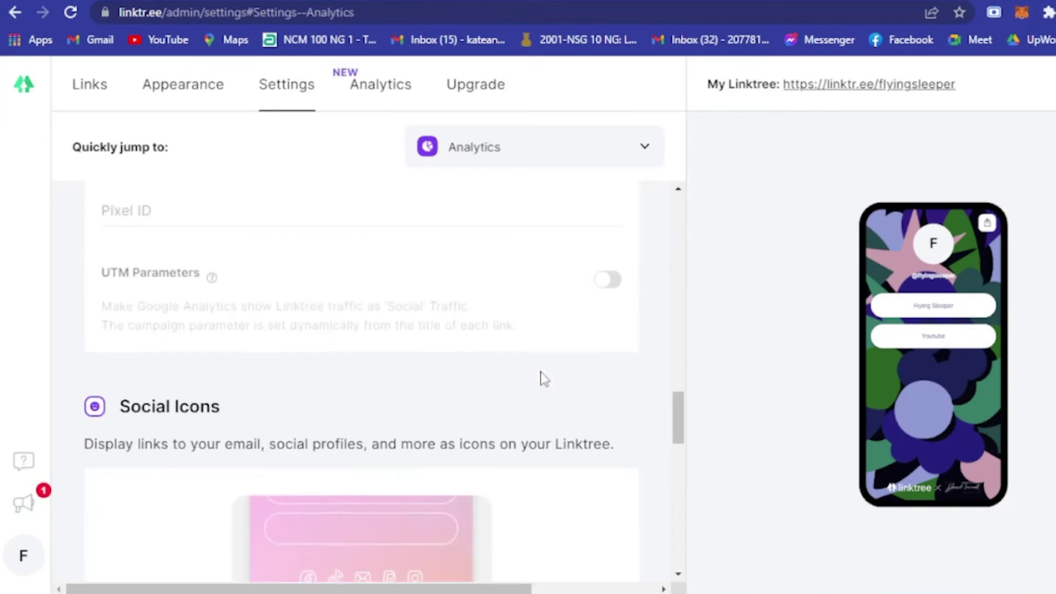
pyautogui.scroll(-1, 181, 367)
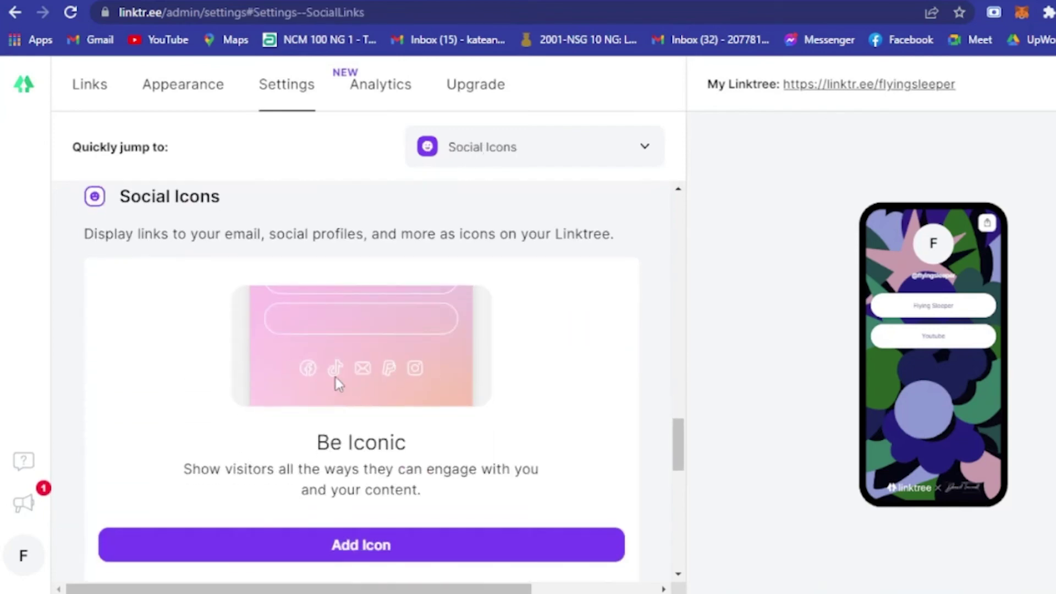
pyautogui.scroll(-1, 346, 396)
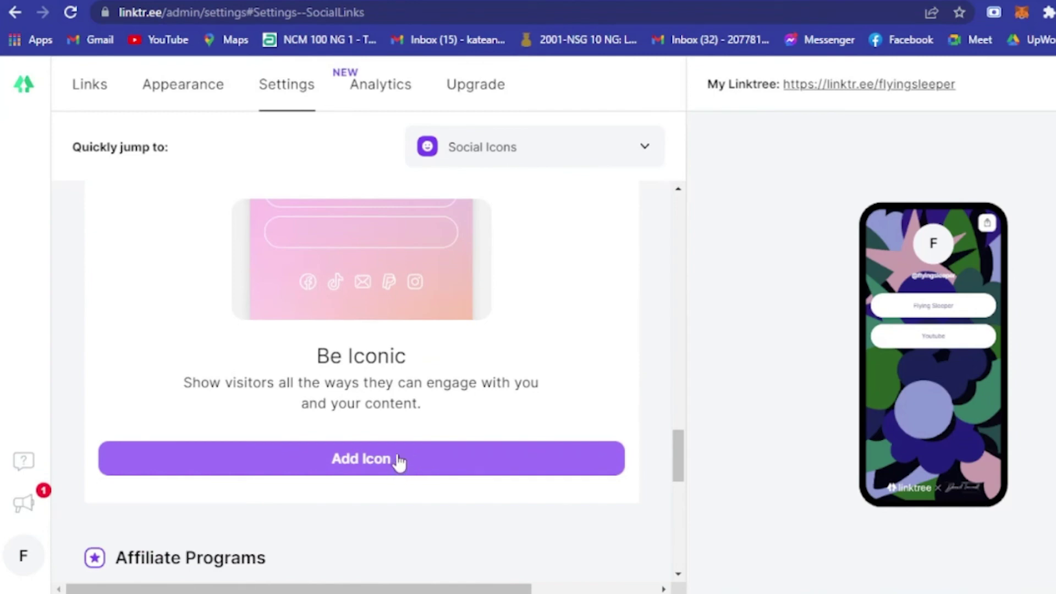
# - Add a Twitter social icon set to the profile's Twitter handle
pyautogui.click(402, 461)
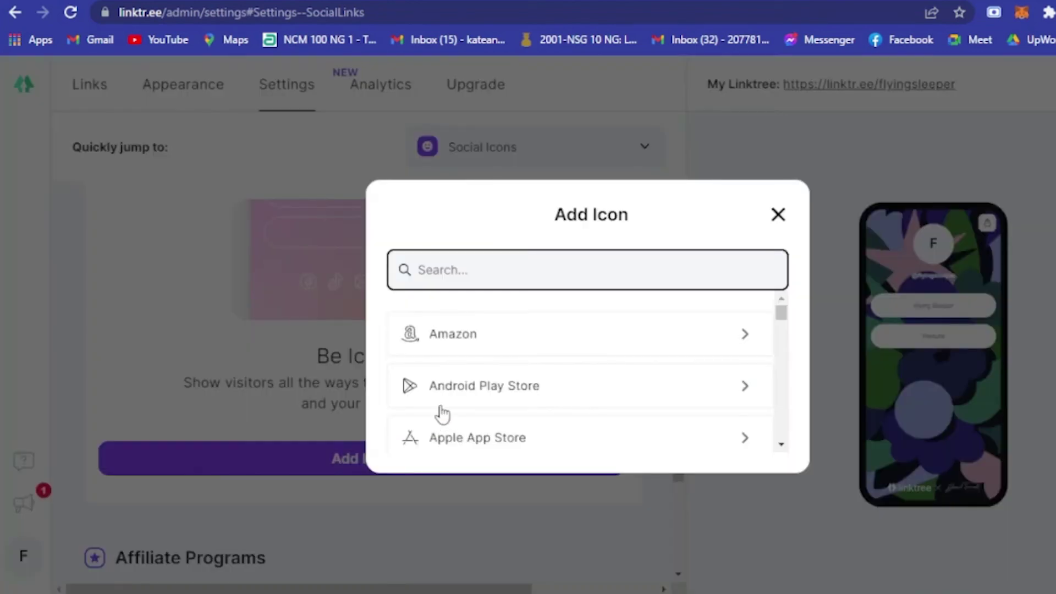
pyautogui.scroll(-20, 511, 374)
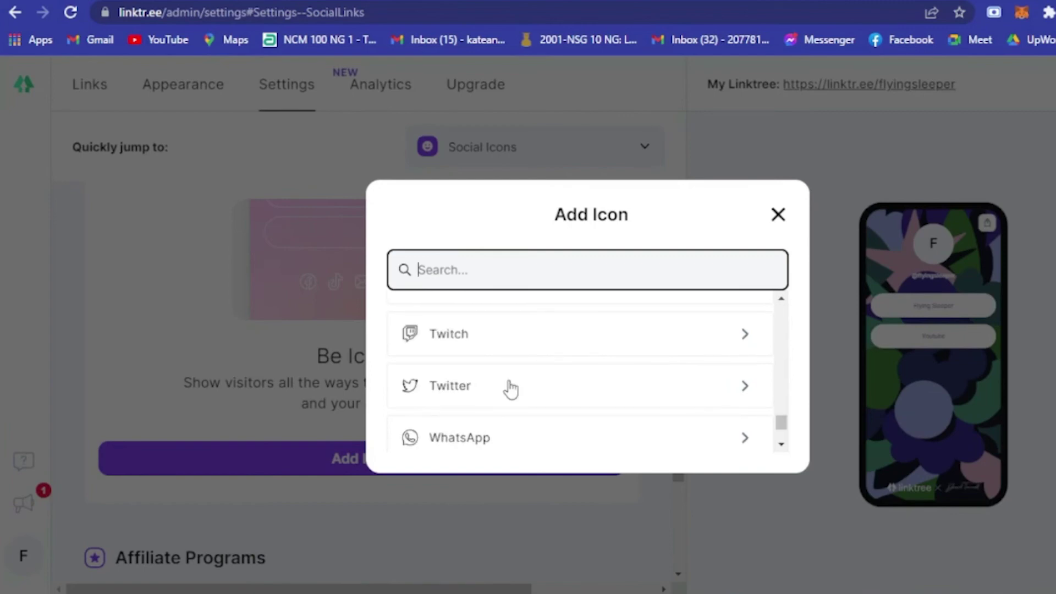
pyautogui.click(510, 387)
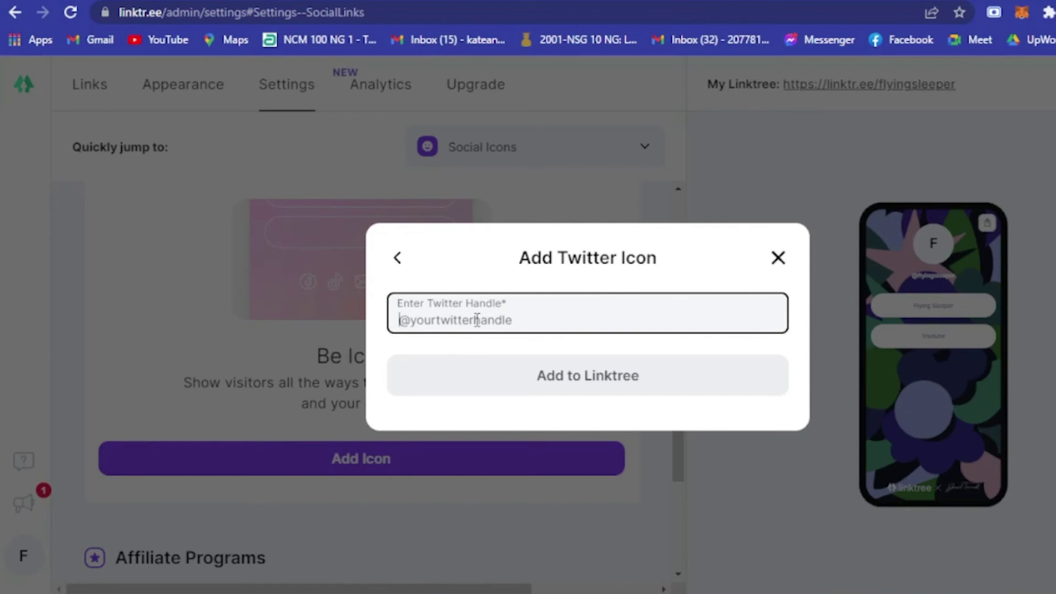
pyautogui.write('@FlyingSleeper')
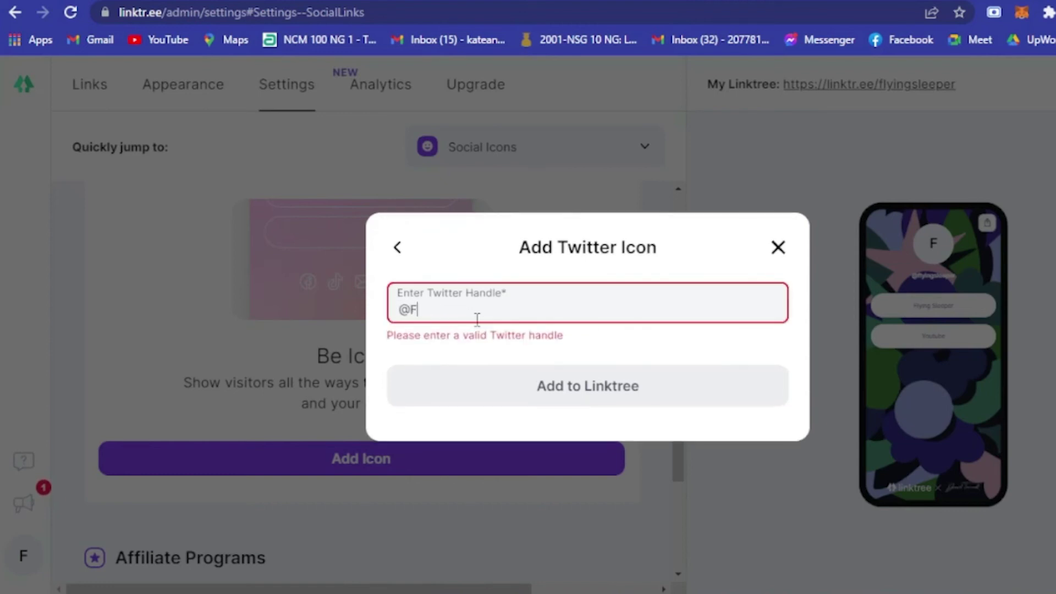
pyautogui.click(625, 384)
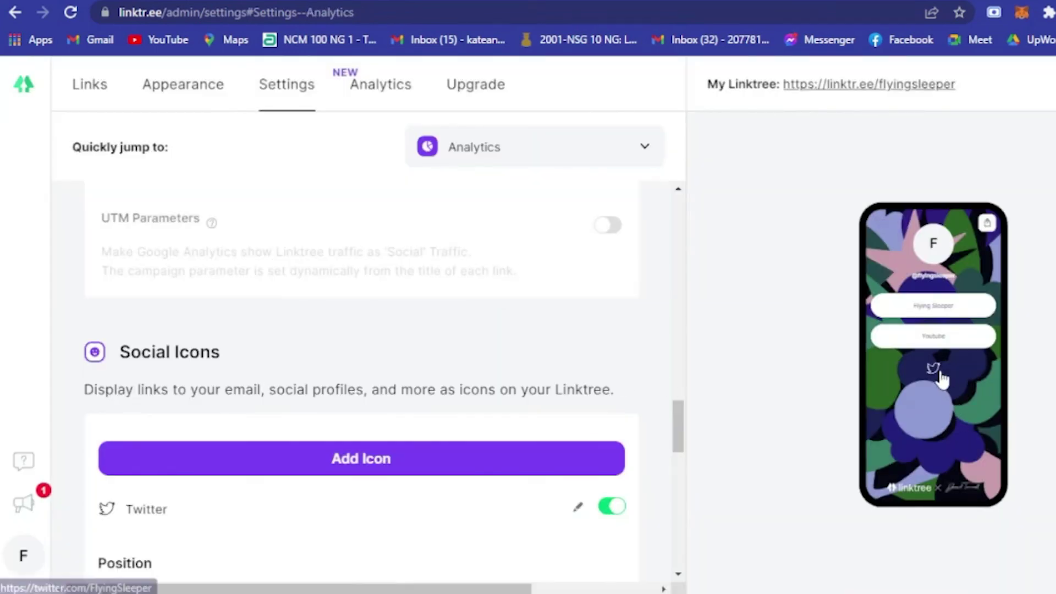
# - Reopen the social icon list, browse it, and close it without adding another icon
pyautogui.click(451, 459)
pyautogui.scroll(-3, 490, 412)
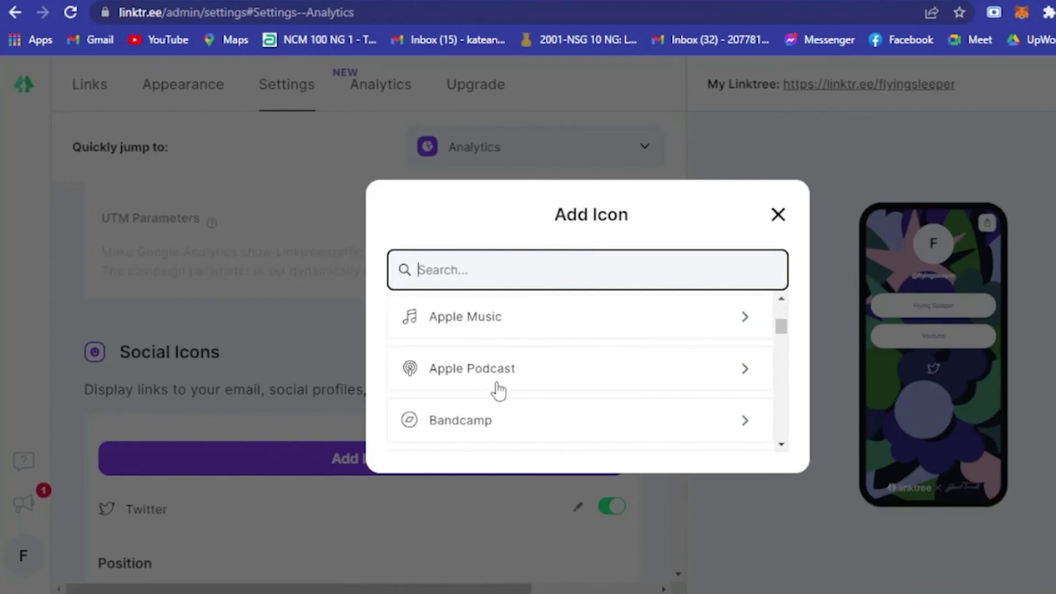
pyautogui.scroll(-2, 527, 333)
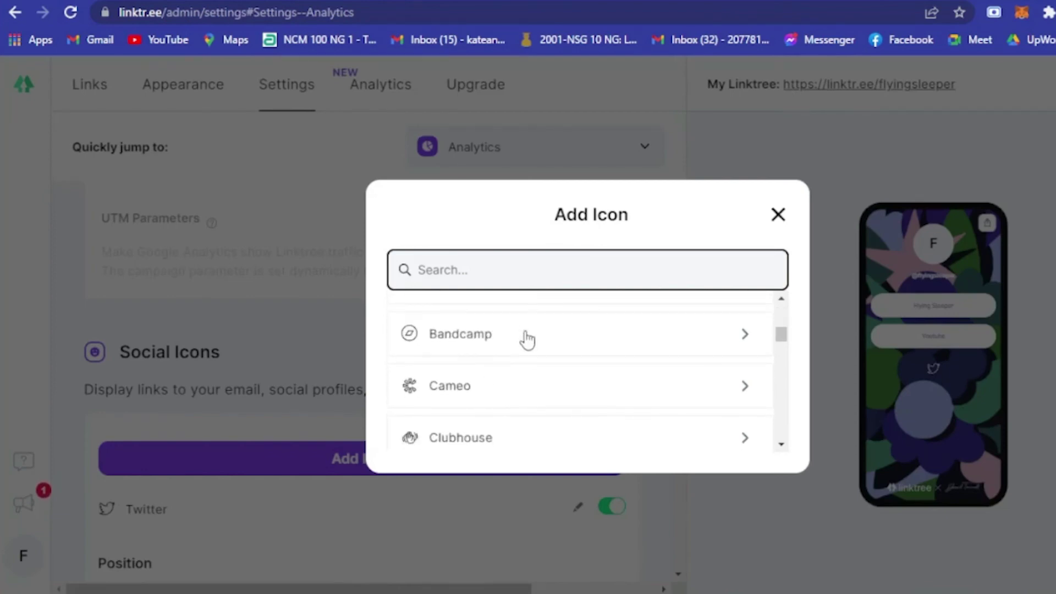
pyautogui.scroll(-3, 528, 354)
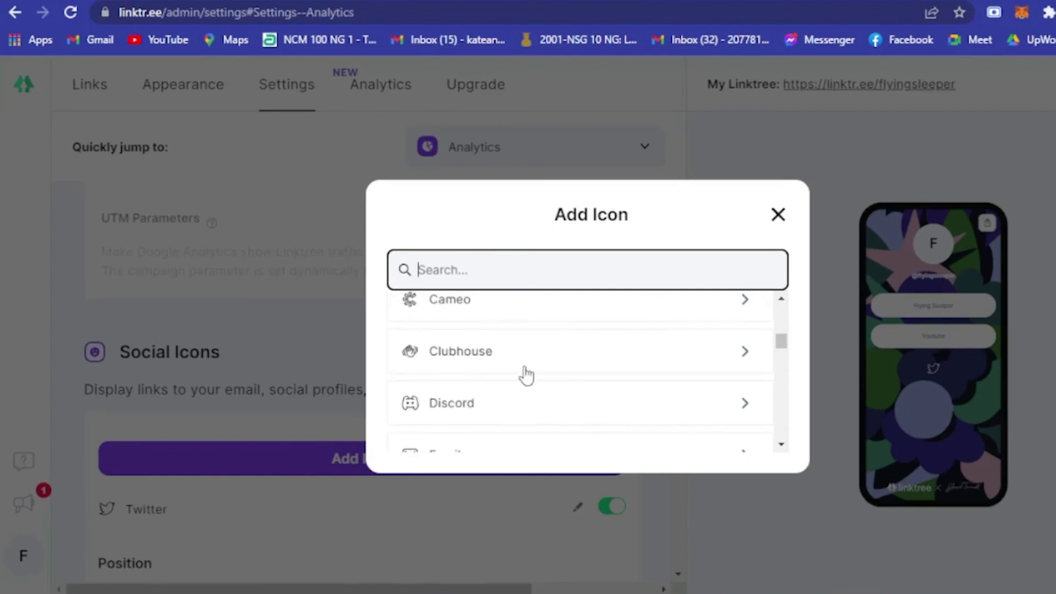
pyautogui.scroll(-8, 507, 407)
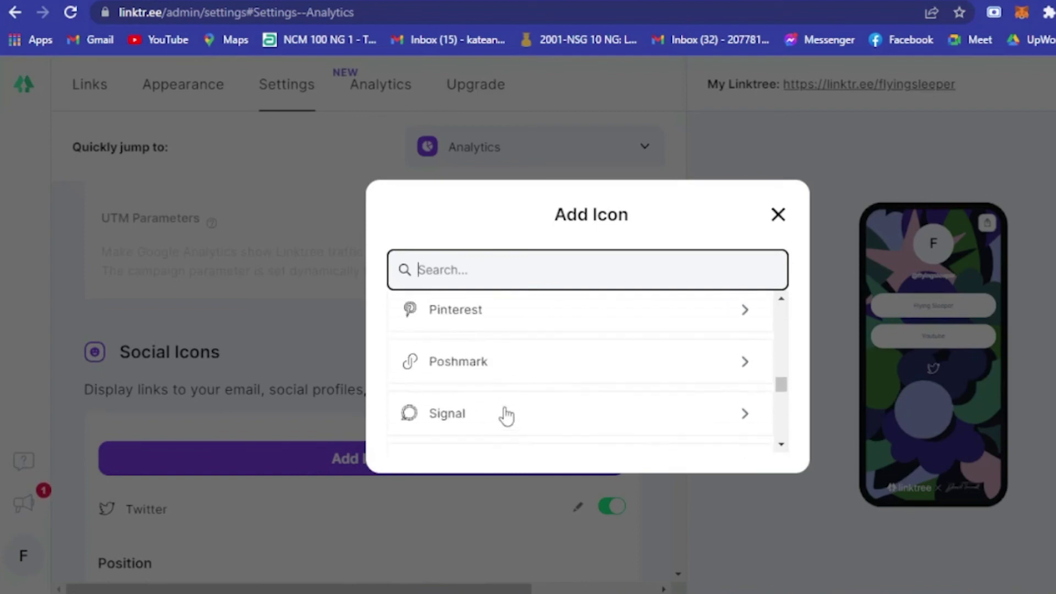
pyautogui.scroll(-5, 512, 410)
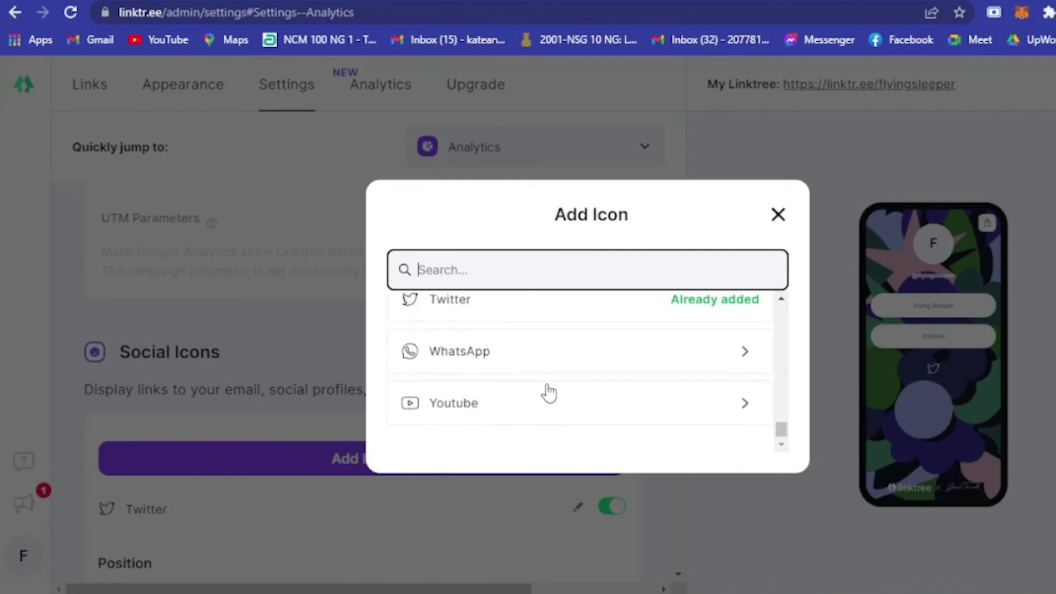
pyautogui.click(777, 213)
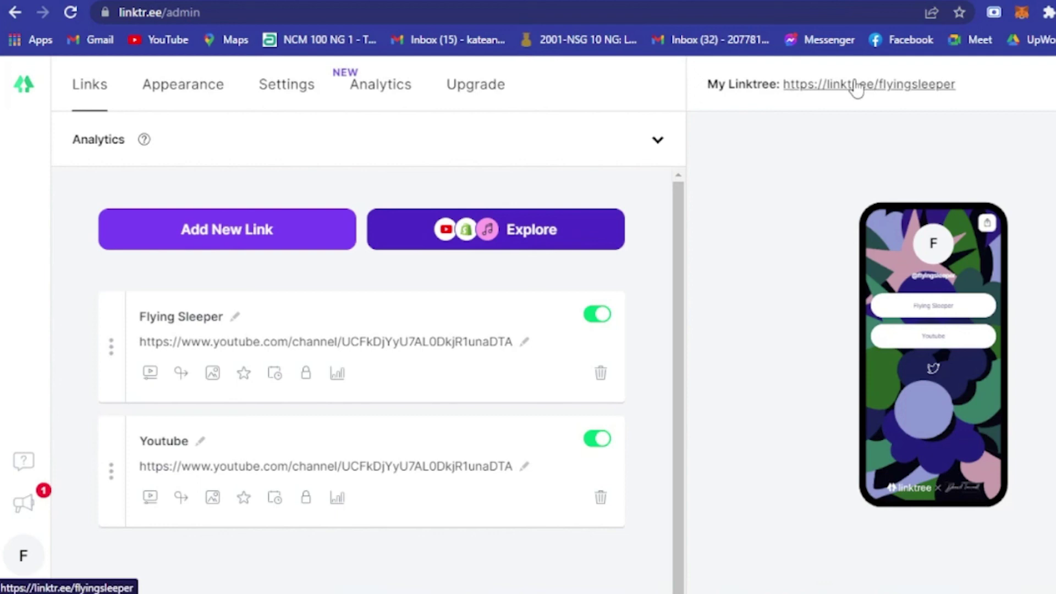
# - Open the live public profile, test its Youtube button, and return to the profile
pyautogui.click(891, 87)
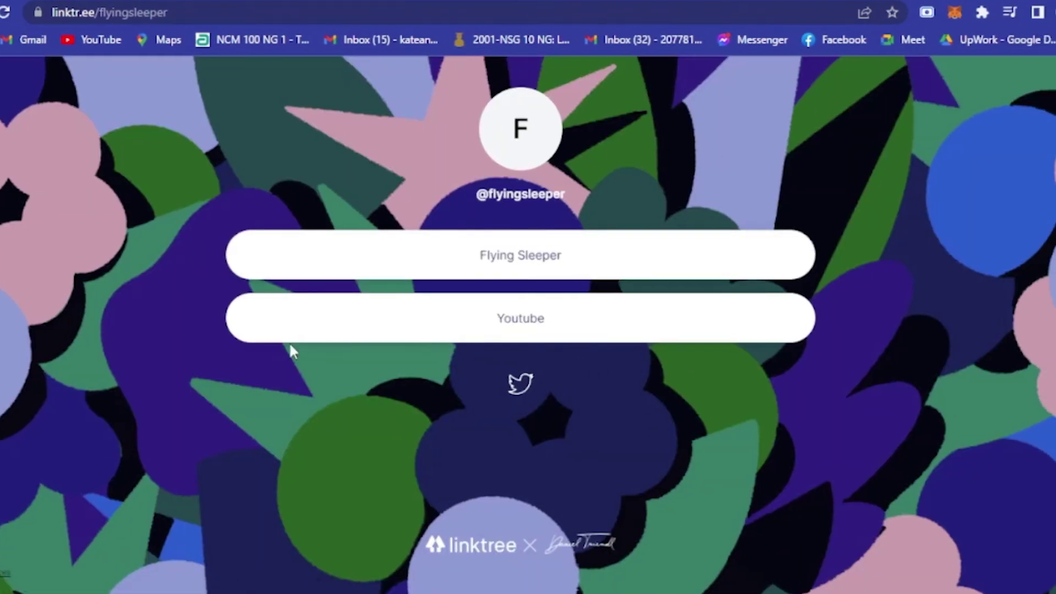
pyautogui.click(563, 318)
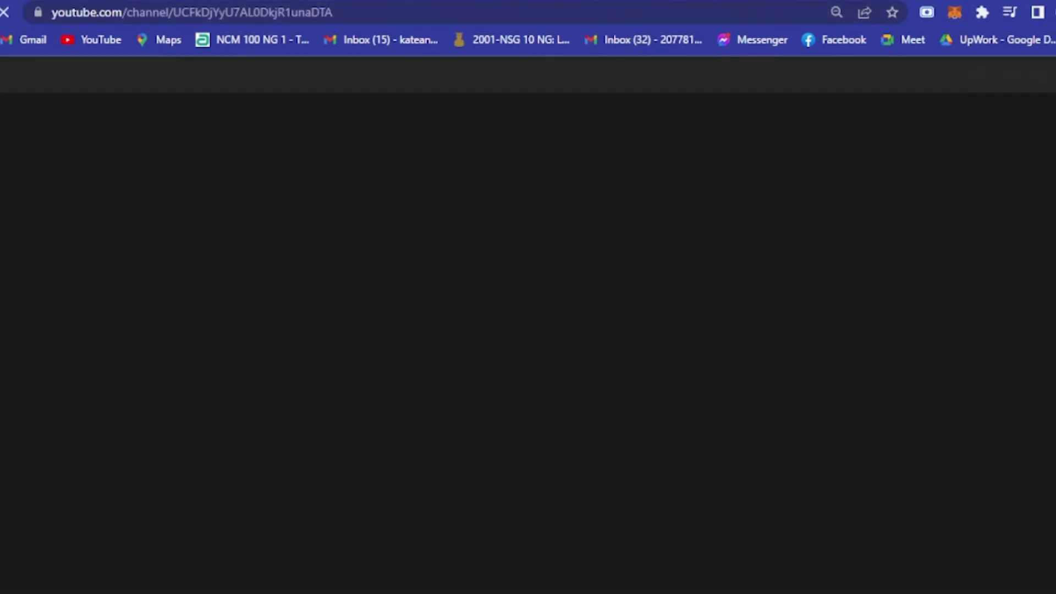
pyautogui.hotkey('alt', 'Left')
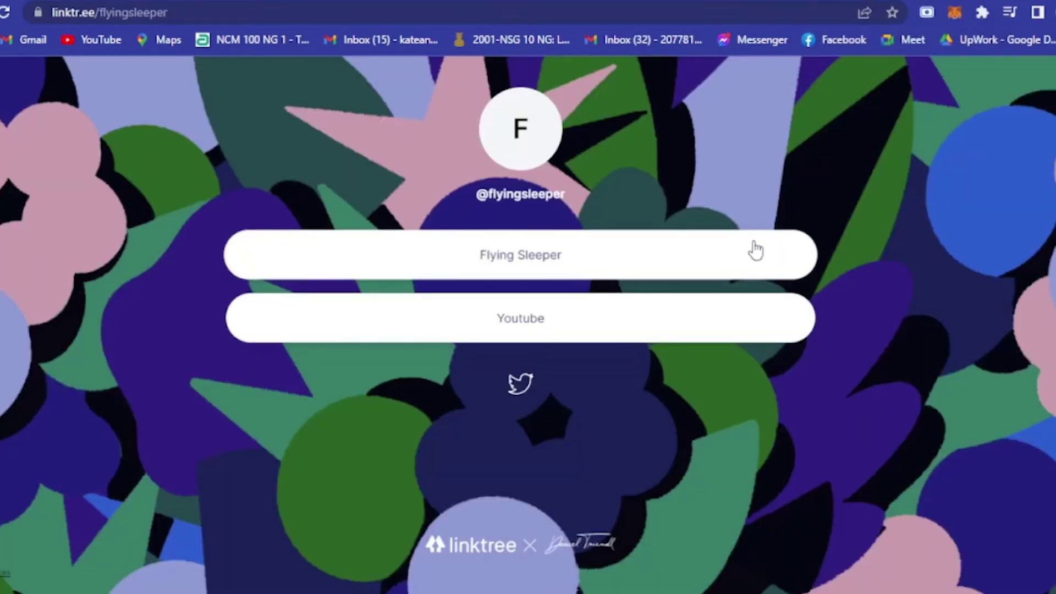